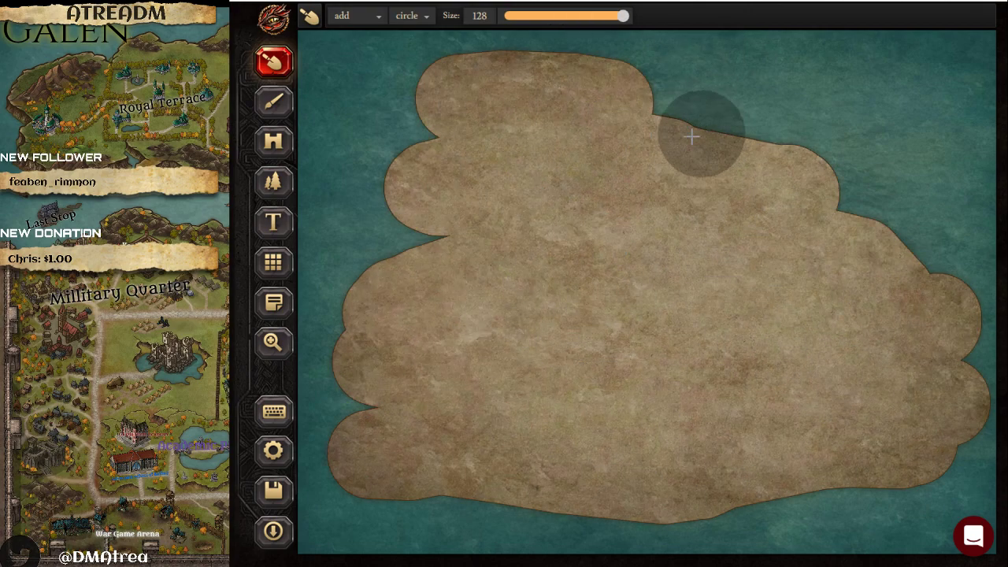
- Place two round tower icons at 200% scale in the southern part of the landmass
click(269, 102)
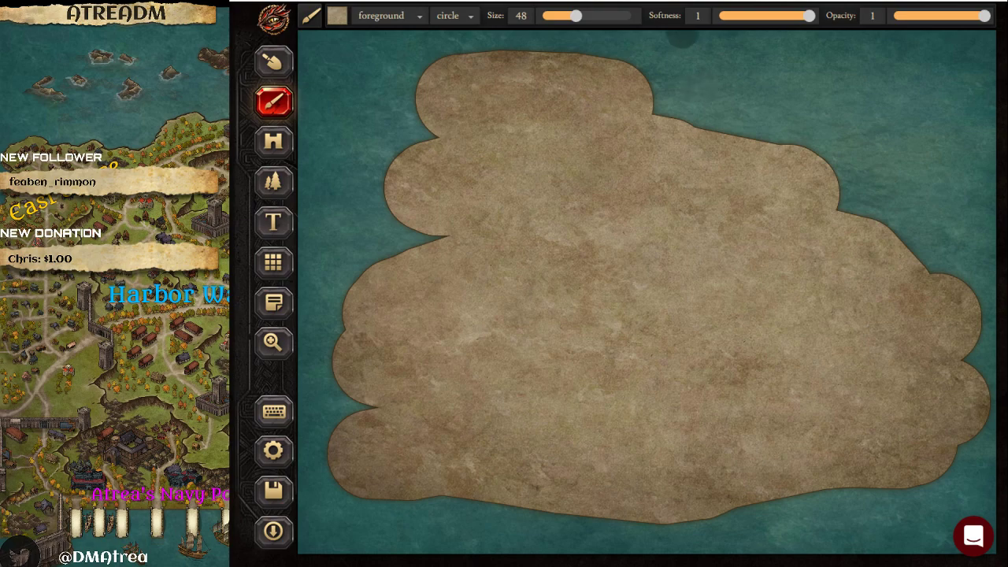
click(274, 143)
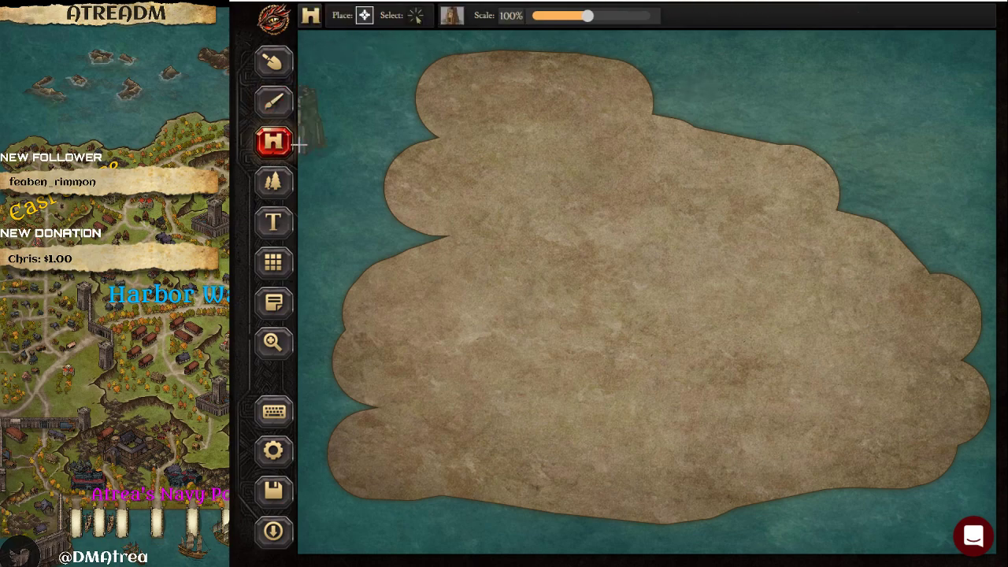
click(451, 17)
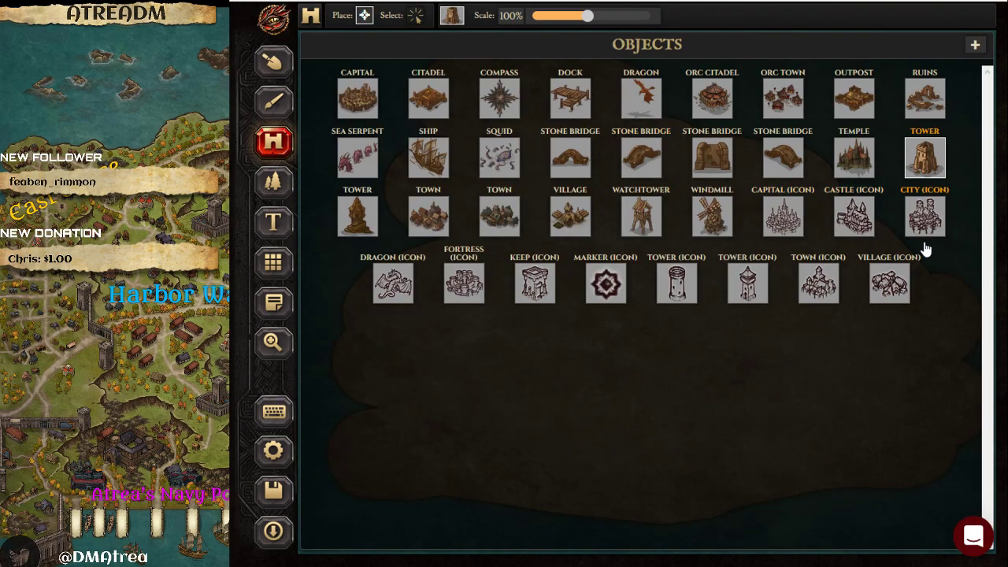
click(687, 286)
drag(622, 17, 654, 16)
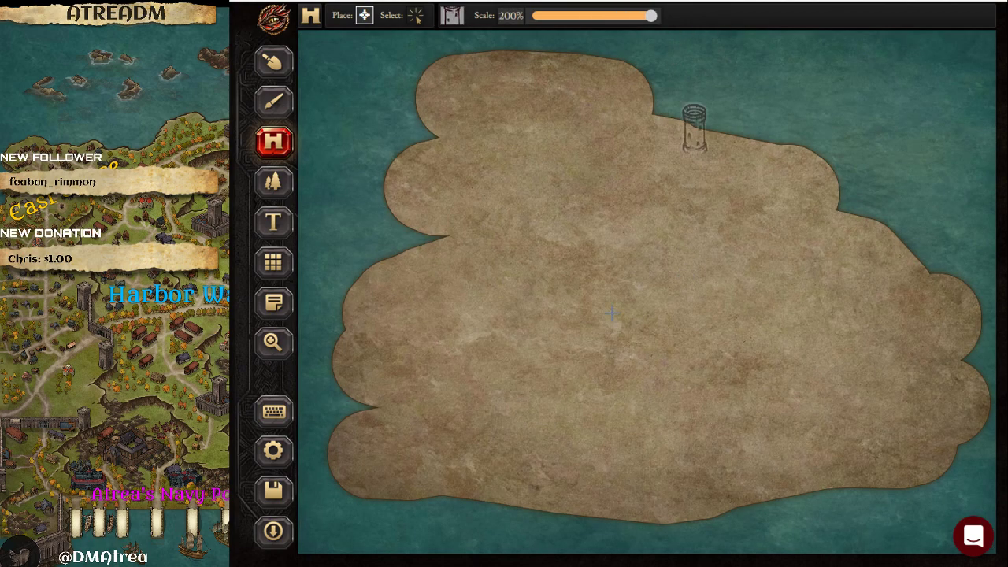
click(495, 455)
click(803, 433)
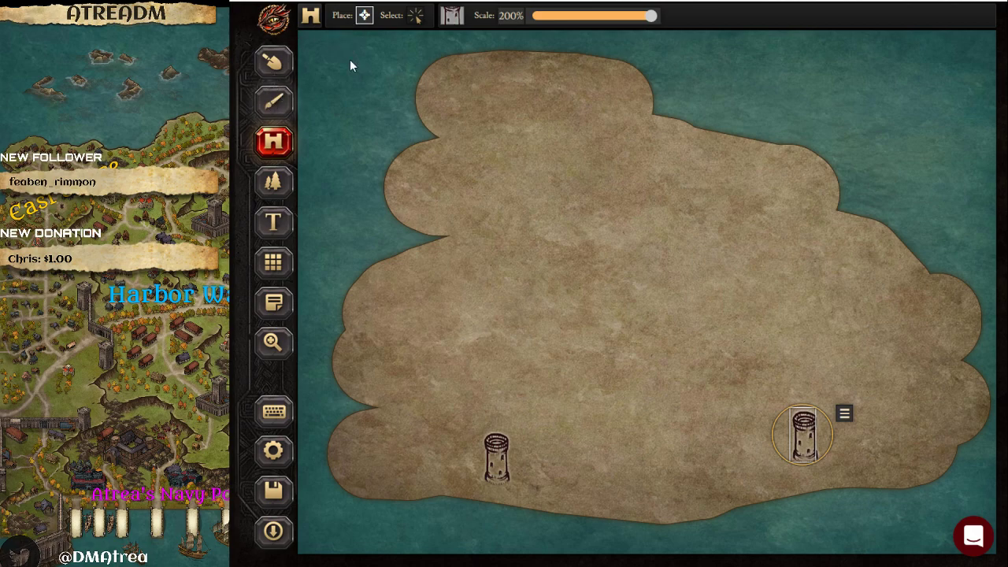
- Fill the remaining water around the landmass by adding land with a size 128 circle brush
key(b)
drag(595, 18, 633, 15)
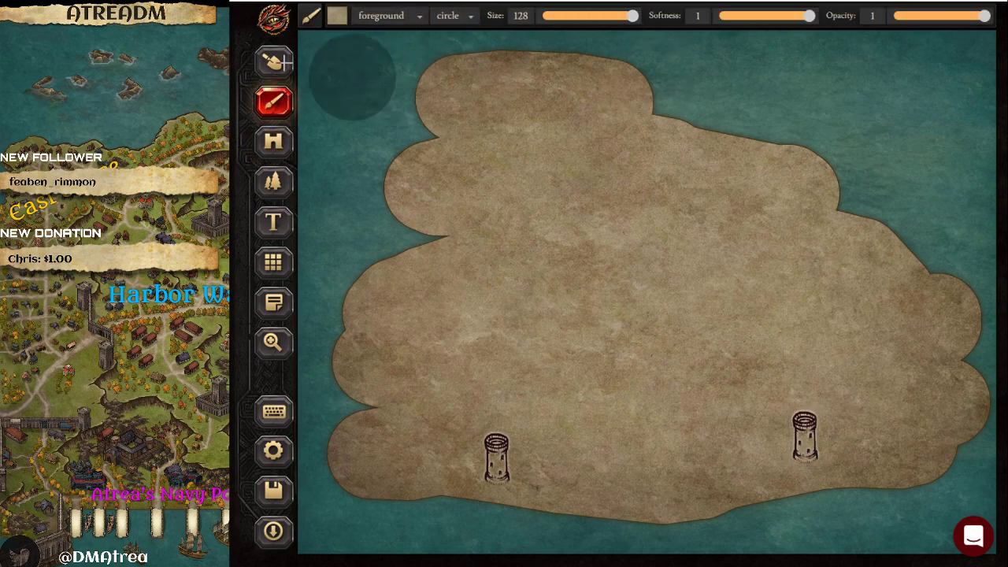
click(273, 64)
mouse_move(354, 50)
mouse_down()
mouse_move(521, 57)
mouse_move(342, 51)
mouse_move(810, 40)
mouse_move(932, 47)
mouse_move(984, 61)
mouse_move(982, 531)
mouse_move(670, 508)
mouse_move(453, 519)
mouse_move(377, 540)
mouse_move(316, 501)
mouse_move(334, 390)
mouse_move(375, 265)
mouse_move(393, 249)
mouse_move(388, 242)
mouse_move(357, 351)
mouse_move(306, 62)
mouse_move(403, 174)
mouse_move(398, 267)
mouse_move(607, 452)
mouse_move(866, 499)
mouse_move(873, 159)
mouse_move(857, 126)
mouse_move(716, 108)
mouse_move(902, 265)
mouse_move(816, 91)
mouse_move(644, 94)
mouse_move(804, 160)
mouse_up()
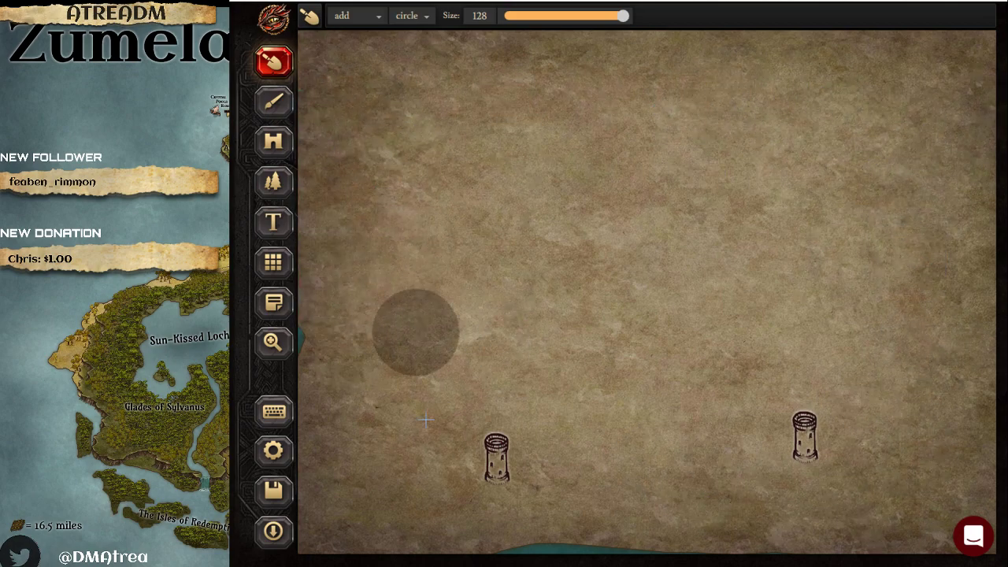
- Select both tower icons and delete them from the map
click(274, 141)
click(416, 15)
drag(384, 202, 819, 507)
click(832, 283)
click(854, 307)
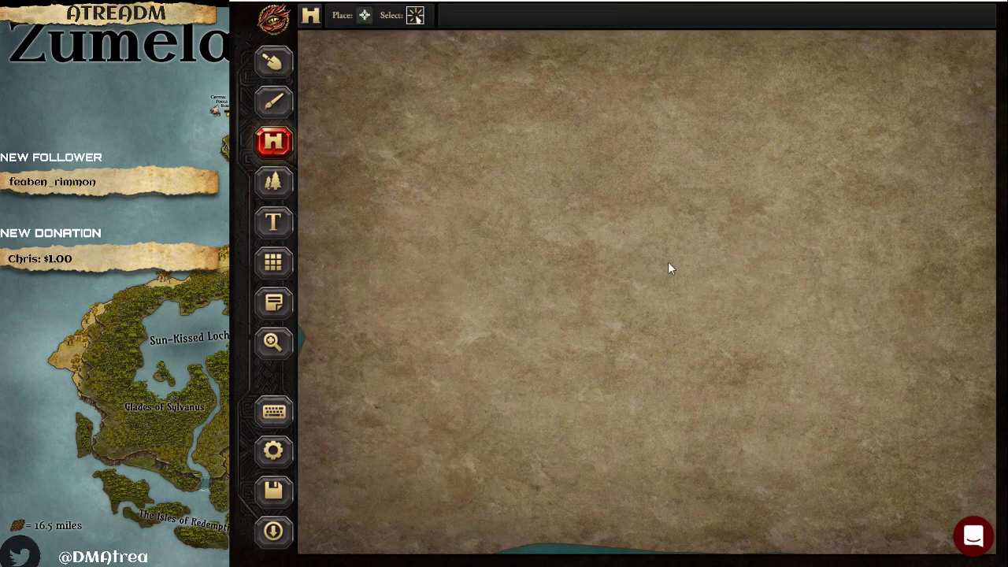
- Place three blue-roofed Town objects at 108% scale in a cluster in the northwest of the map
click(365, 19)
click(459, 18)
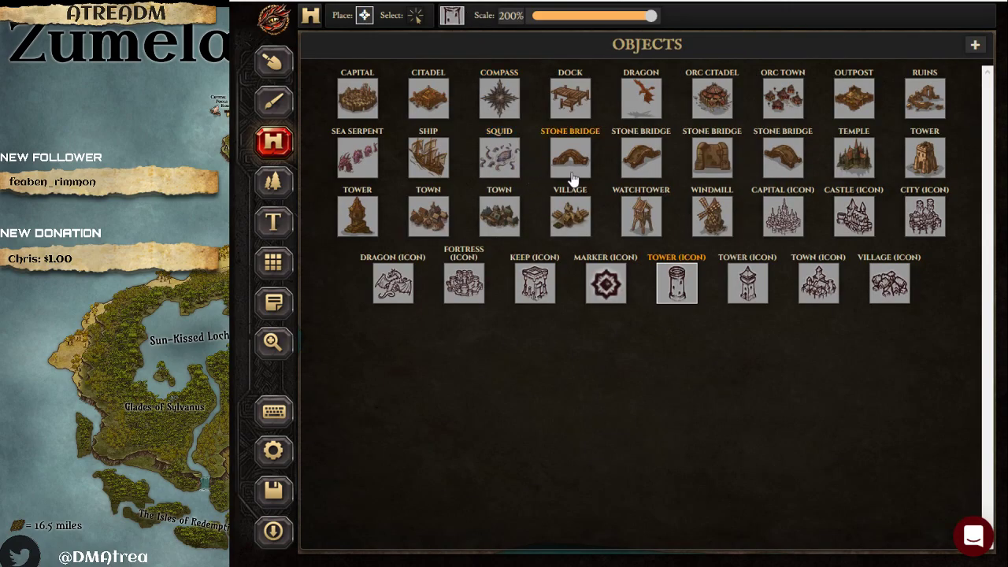
click(505, 219)
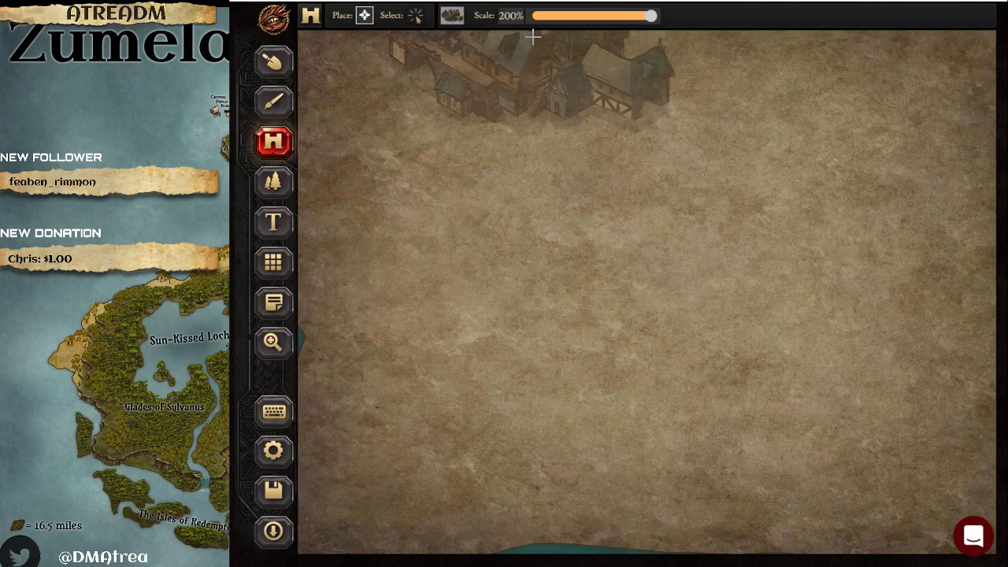
drag(651, 16, 591, 17)
click(600, 16)
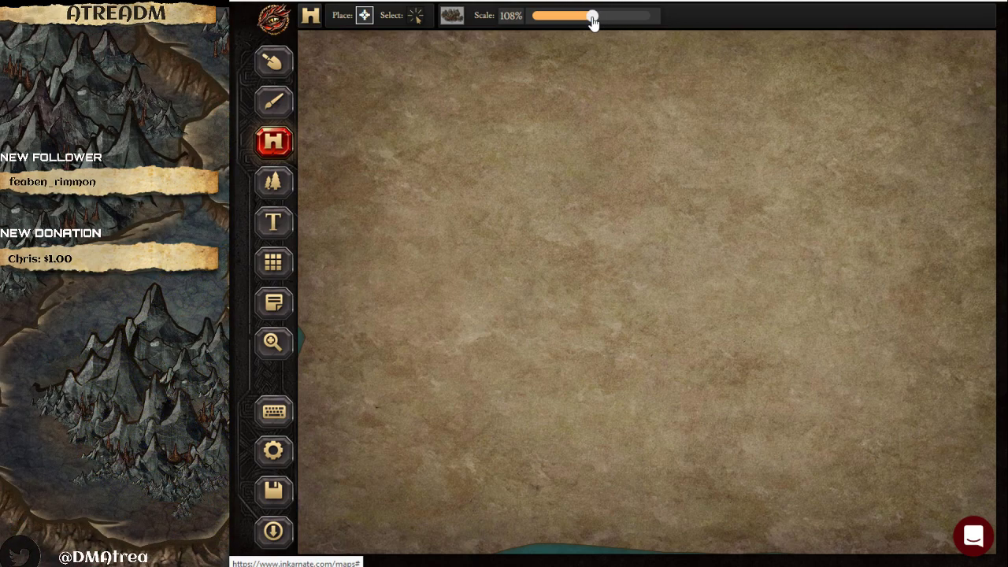
click(513, 167)
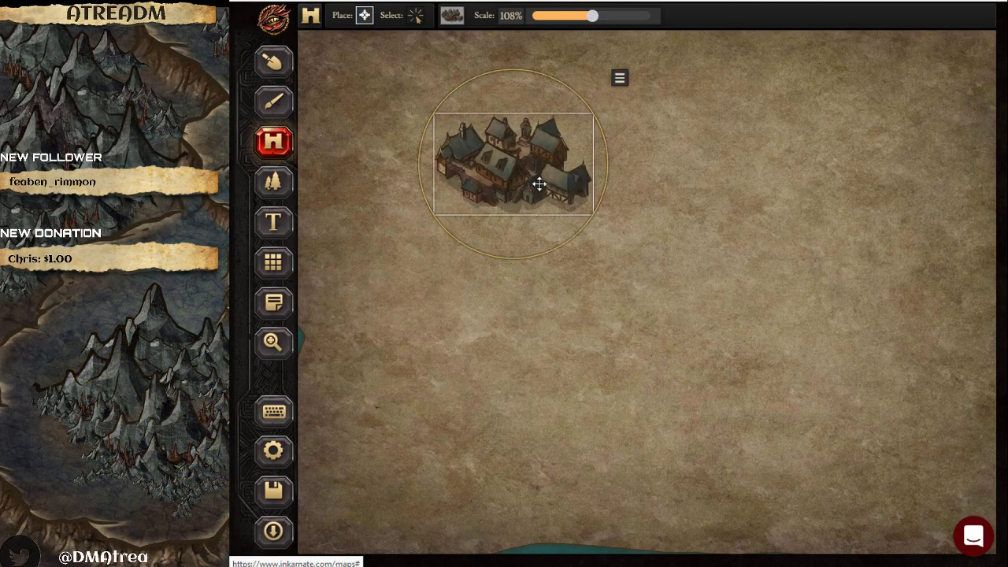
drag(605, 168, 626, 151)
drag(640, 294, 511, 240)
- Place a brown-roofed Town east of the blue-roofed cluster and a Windmill near the map's western edge
click(461, 19)
click(490, 184)
click(737, 206)
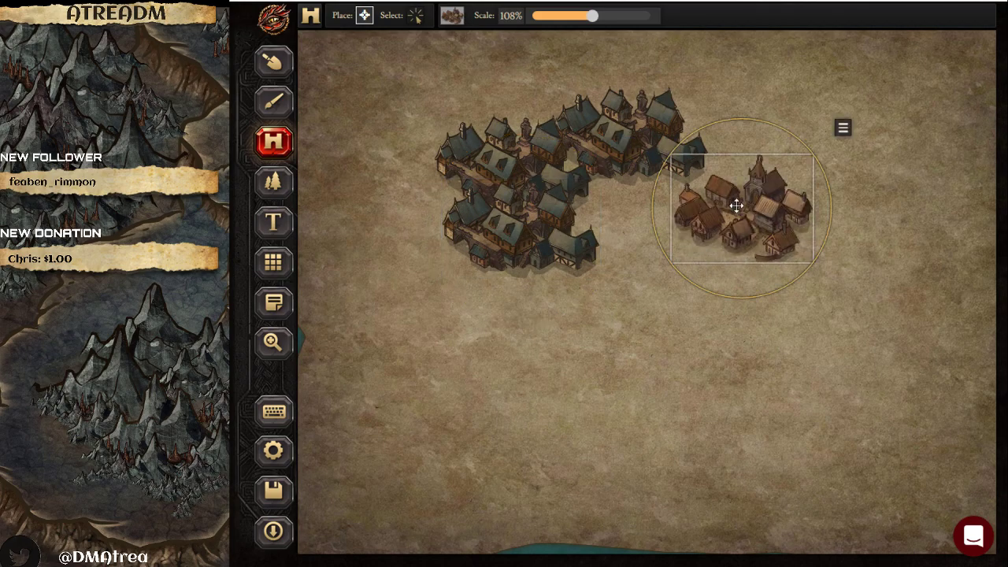
click(455, 18)
click(712, 216)
click(394, 339)
- Place a Village at 151% scale just south of the windmill
click(452, 16)
click(560, 229)
click(404, 430)
drag(593, 16, 620, 15)
drag(413, 446, 424, 446)
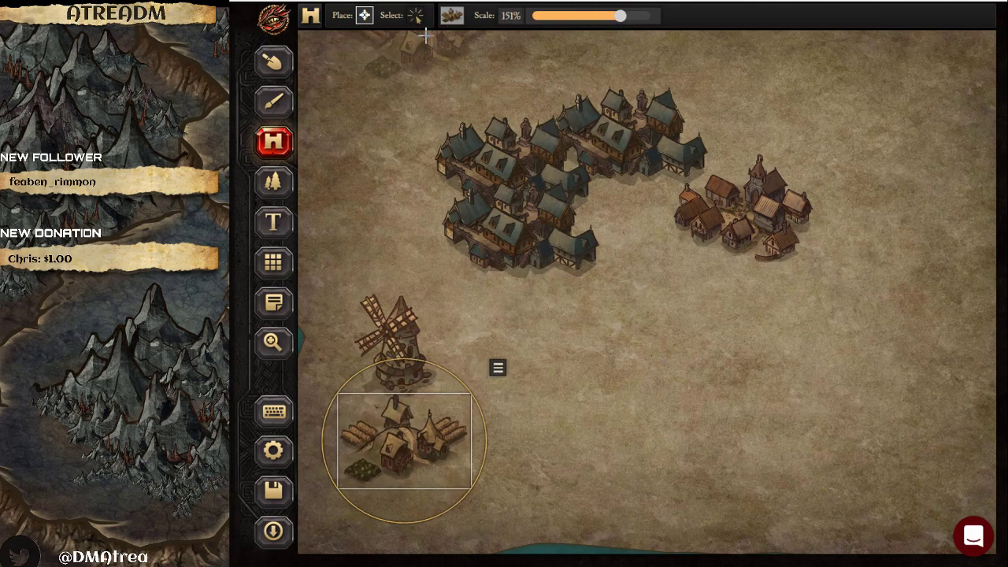
- Place three differently oriented Stone Bridges: two between the towns and the village, one north of the brown-roofed town
click(446, 17)
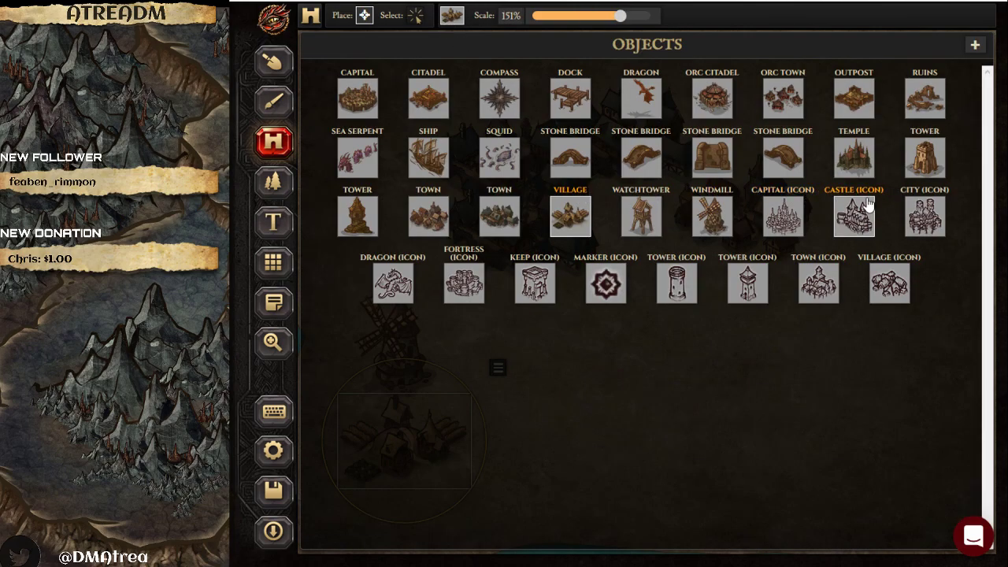
click(790, 164)
click(608, 333)
click(453, 19)
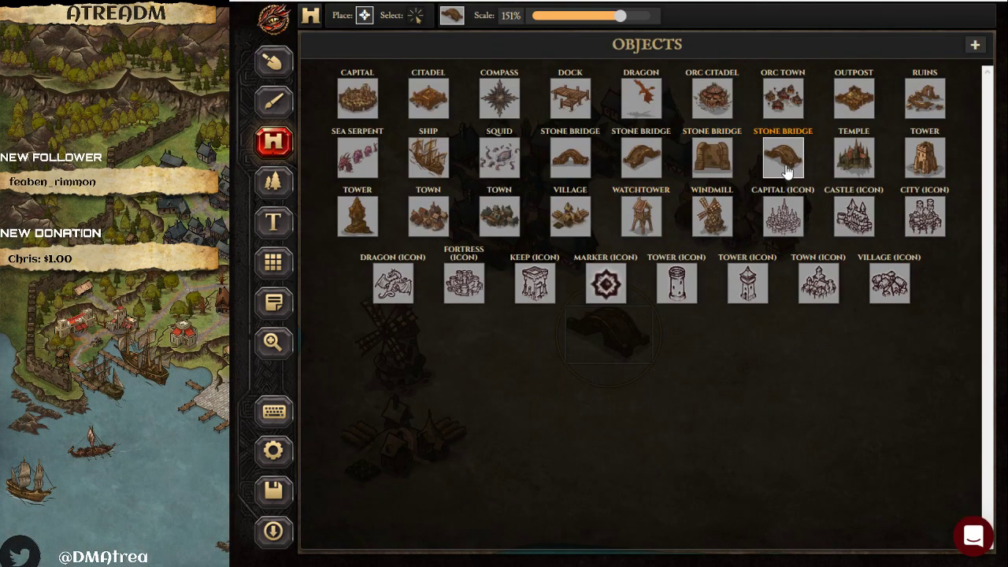
click(659, 163)
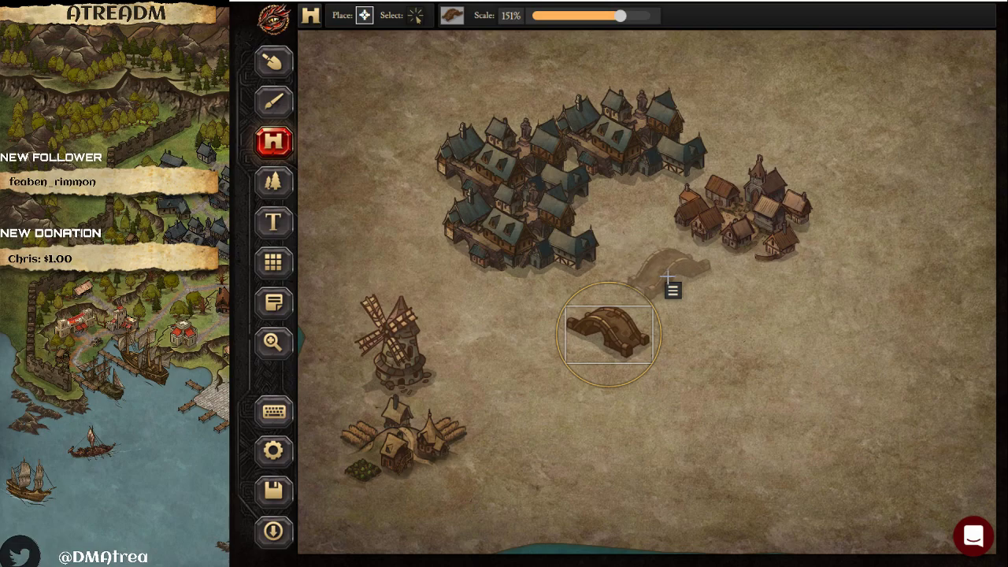
click(656, 279)
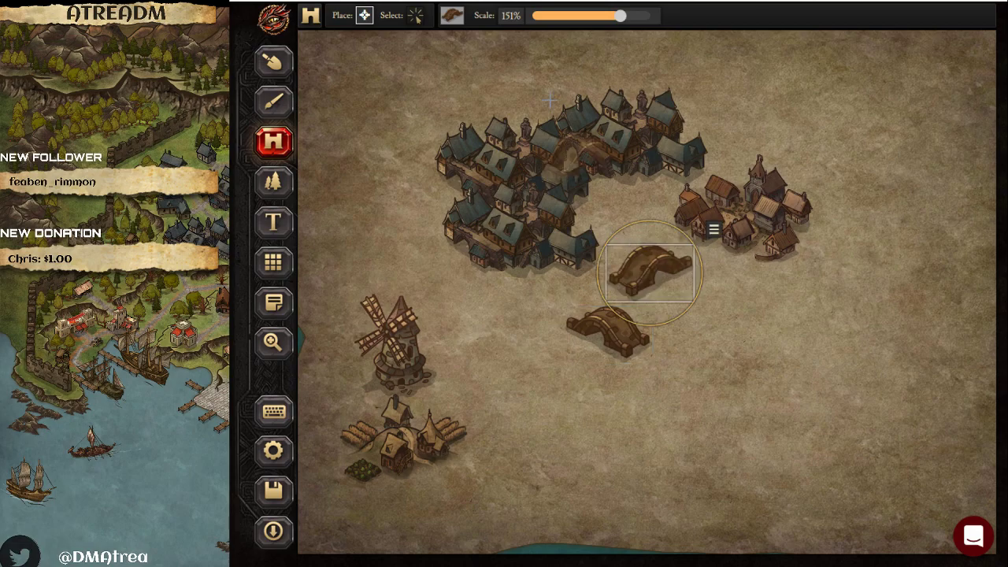
click(453, 15)
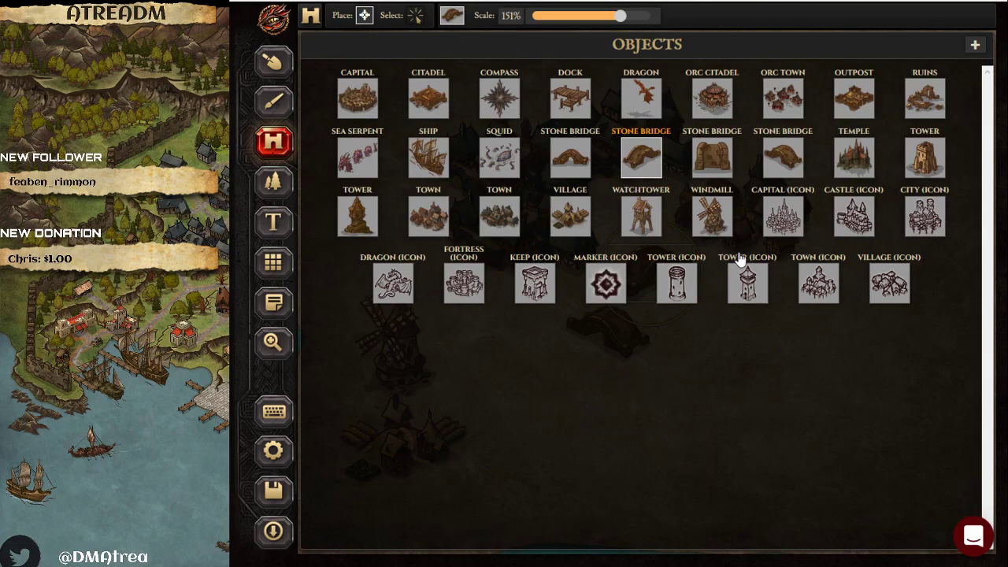
click(572, 171)
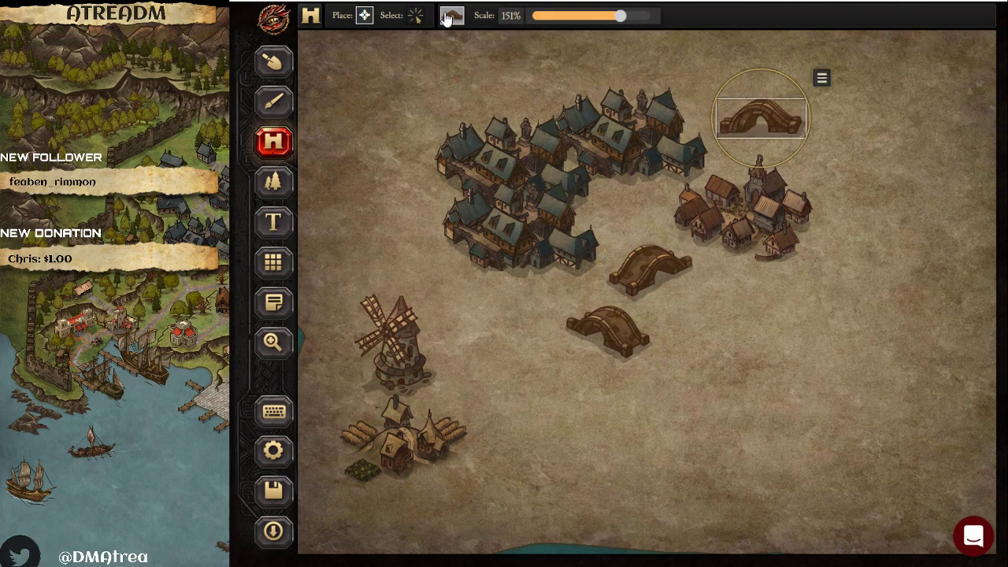
- Place a Temple on the eastern side of the map, beside the brown-roofed town
click(447, 17)
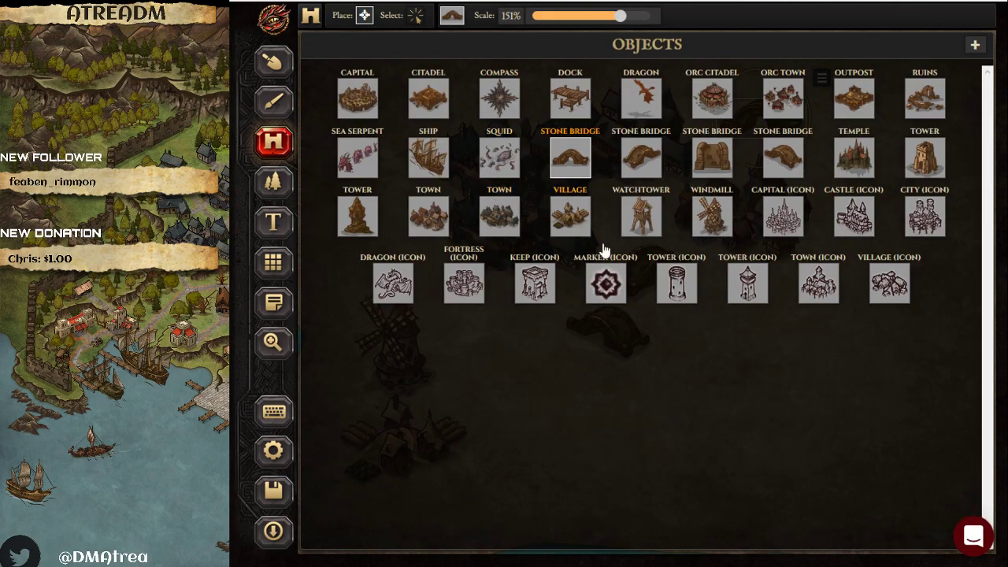
click(851, 140)
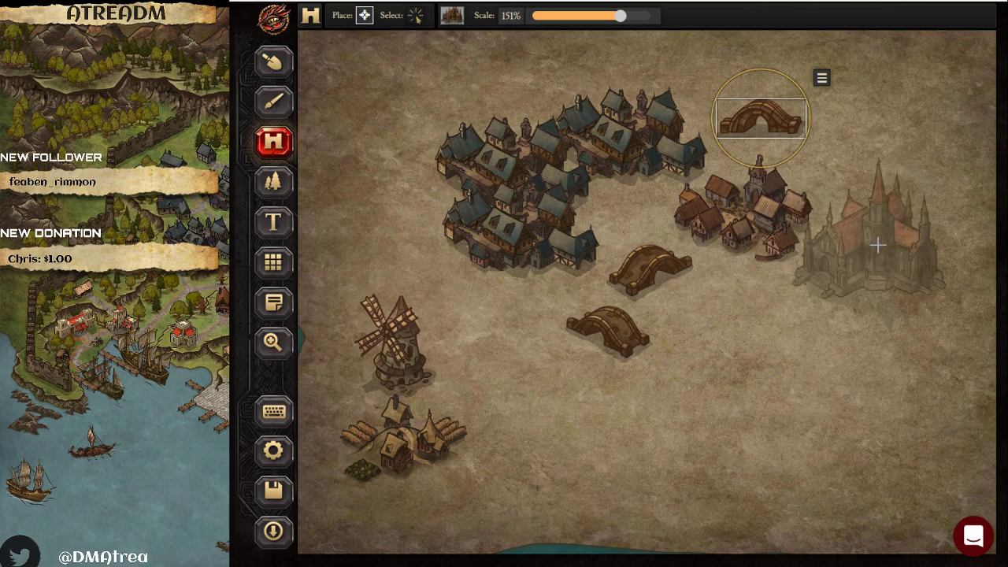
click(867, 252)
click(452, 16)
click(365, 116)
click(450, 15)
click(429, 99)
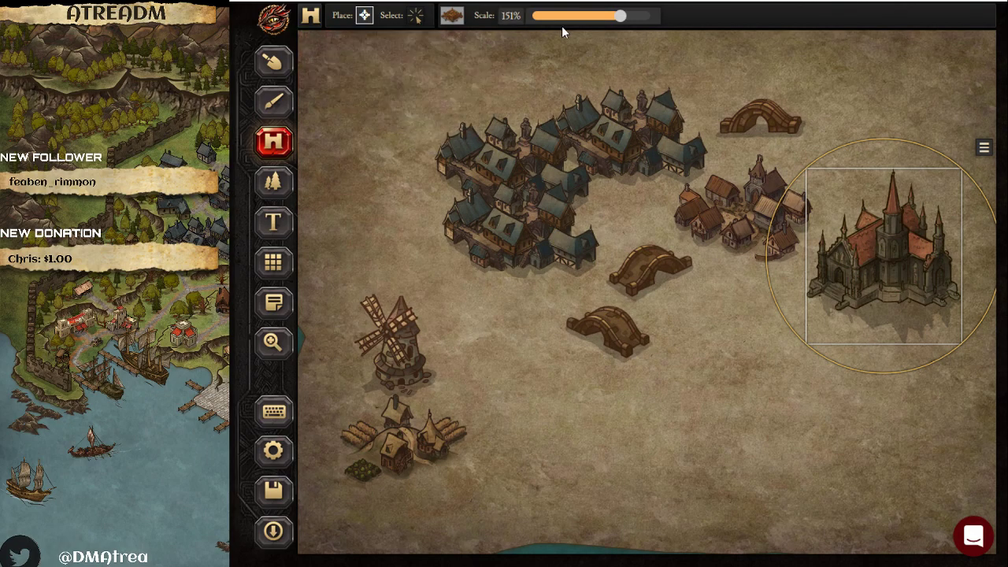
click(451, 16)
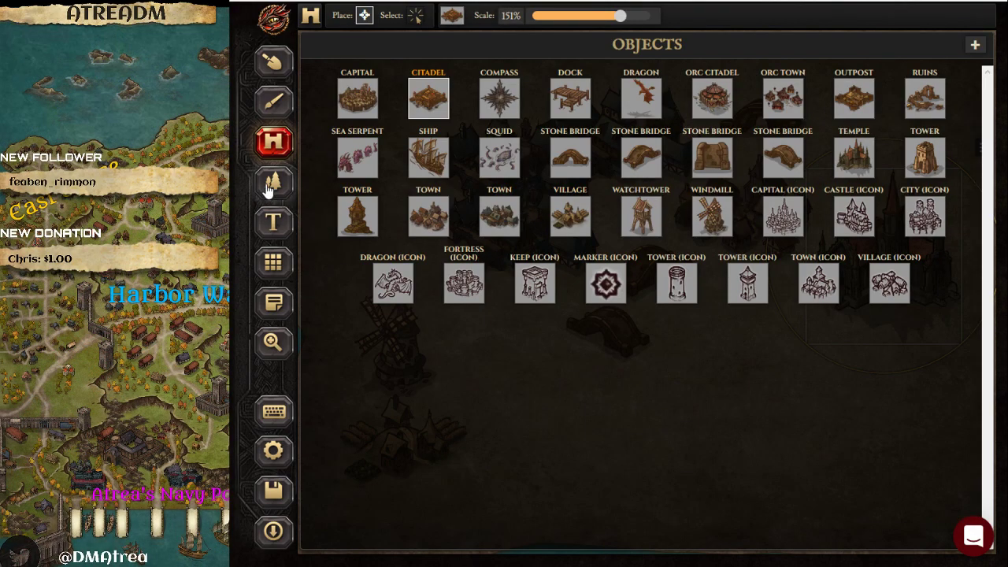
- Place brown mountains at 200% scale along the northwestern edge and across the southeastern corner of the map
click(268, 189)
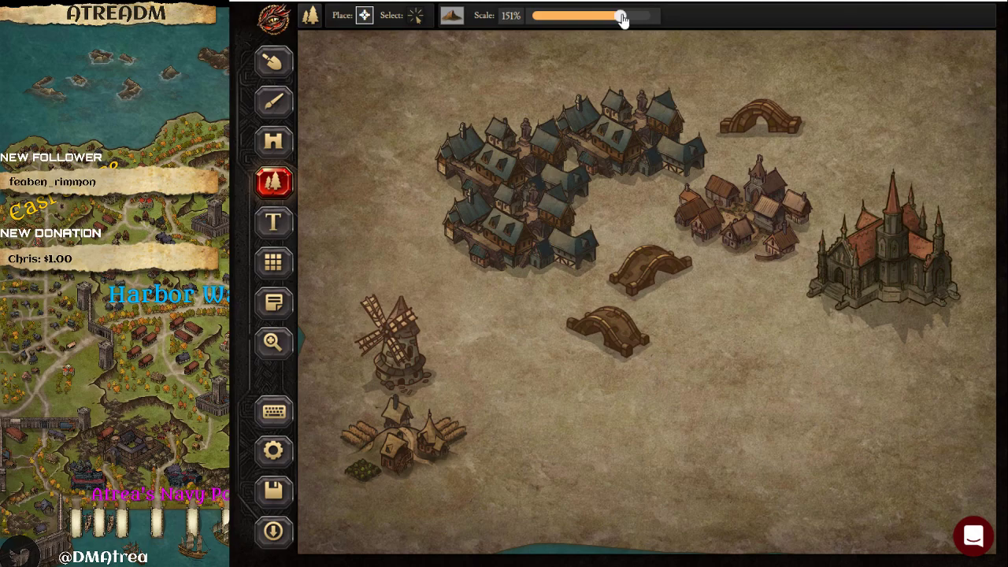
mouse_move(329, 81)
mouse_down()
mouse_move(417, 43)
mouse_move(392, 52)
mouse_move(304, 36)
mouse_move(328, 119)
mouse_move(321, 127)
mouse_move(335, 133)
mouse_move(313, 167)
mouse_move(340, 96)
mouse_move(450, 77)
mouse_move(466, 52)
mouse_move(447, 30)
mouse_move(625, 40)
mouse_up()
drag(720, 40, 690, 75)
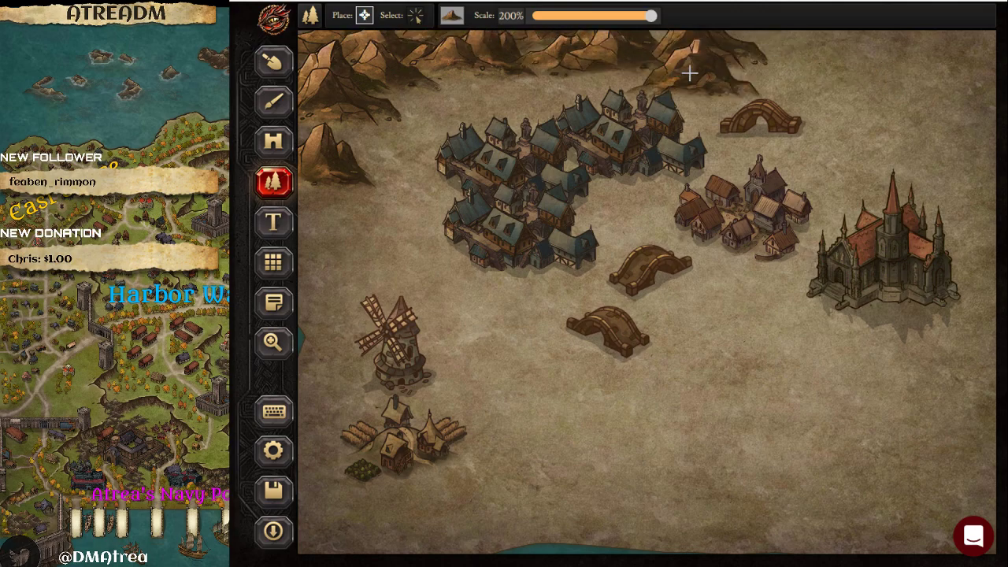
mouse_move(509, 66)
mouse_down()
mouse_move(388, 133)
mouse_move(512, 63)
mouse_up()
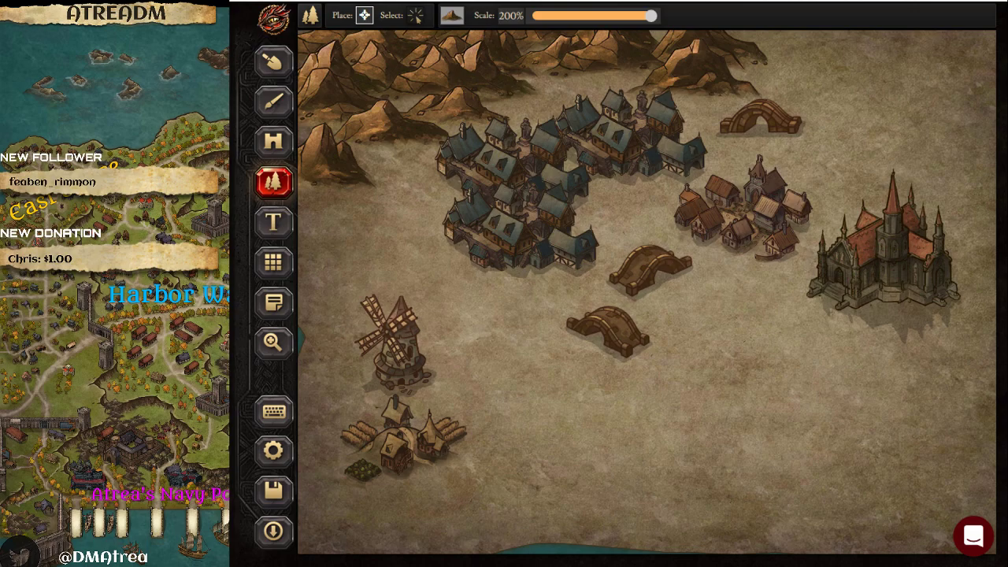
mouse_move(757, 543)
mouse_down()
mouse_move(846, 521)
mouse_move(872, 494)
mouse_move(957, 506)
mouse_move(856, 455)
mouse_move(943, 452)
mouse_move(804, 425)
mouse_move(739, 393)
mouse_move(779, 436)
mouse_move(674, 552)
mouse_move(858, 528)
mouse_move(733, 544)
mouse_up()
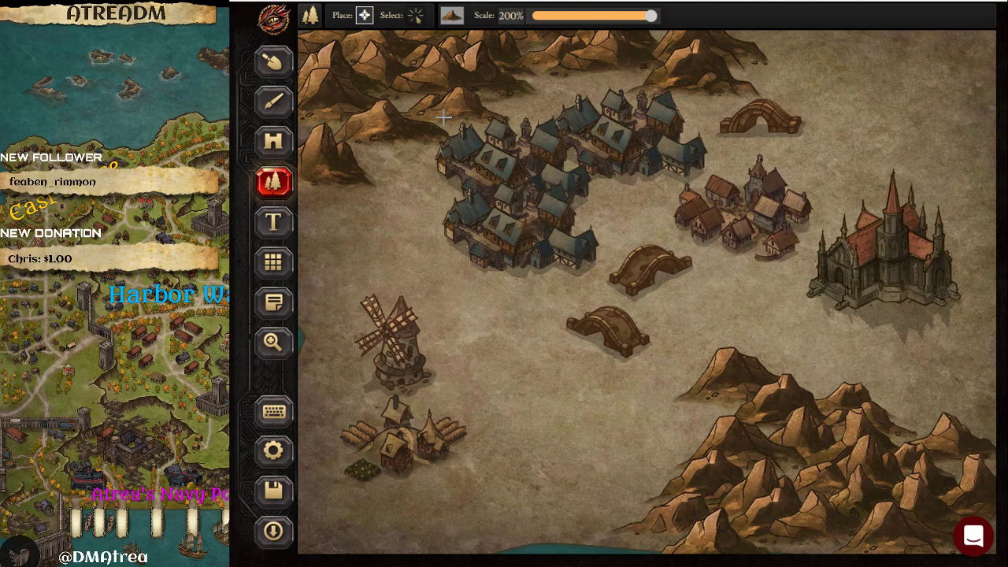
- Scatter green deciduous trees along the northern mountains, behind the blue-roofed town and around the northern bridge
click(452, 16)
click(641, 98)
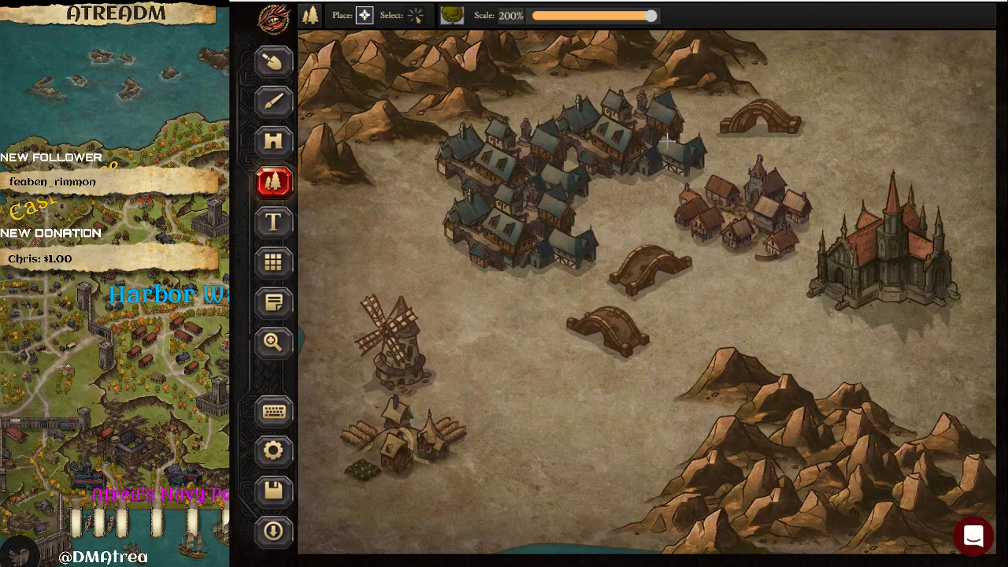
mouse_move(360, 135)
mouse_down()
mouse_move(426, 153)
mouse_move(316, 187)
mouse_up()
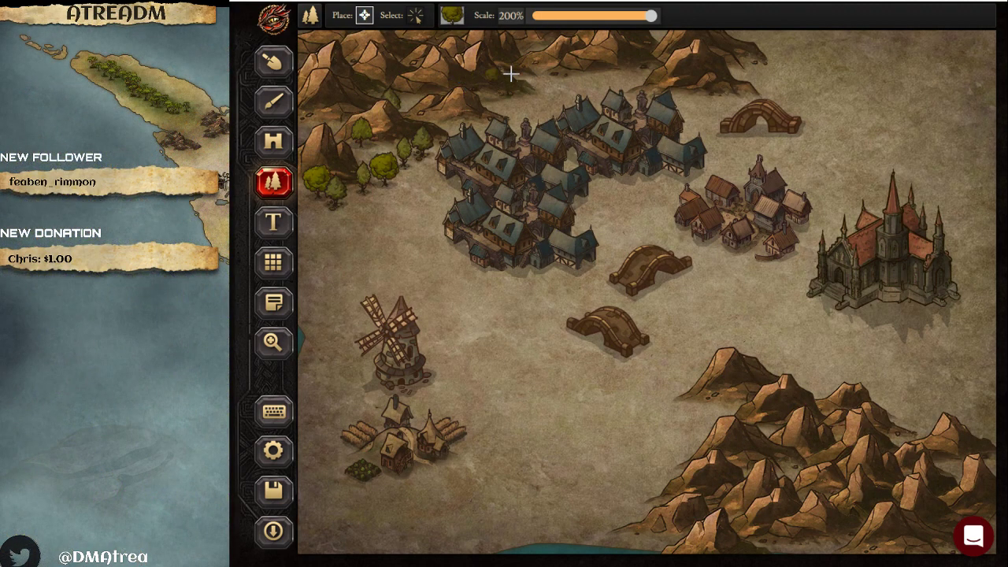
drag(500, 77, 529, 101)
drag(660, 68, 621, 92)
mouse_move(715, 94)
mouse_down()
mouse_move(784, 60)
mouse_move(786, 36)
mouse_up()
mouse_move(862, 51)
mouse_down()
mouse_move(819, 132)
mouse_move(852, 102)
mouse_up()
- Scatter more green trees behind the brown-roofed town, around the temple and along the southeastern mountains
click(415, 15)
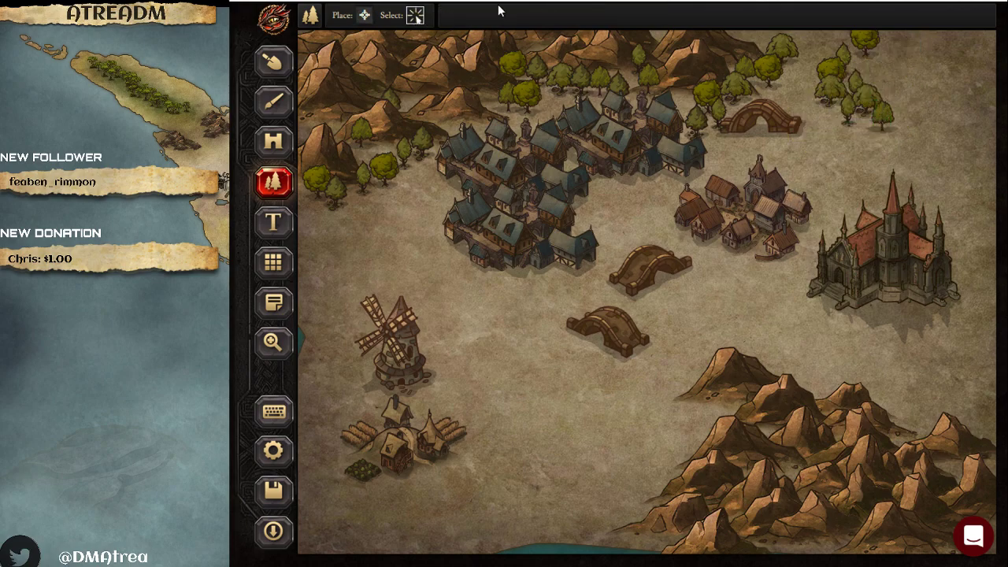
click(364, 16)
mouse_move(807, 138)
mouse_down()
mouse_move(853, 180)
mouse_move(834, 191)
mouse_move(800, 183)
mouse_up()
mouse_move(882, 191)
mouse_down()
mouse_move(969, 169)
mouse_move(978, 315)
mouse_move(874, 355)
mouse_move(950, 369)
mouse_move(780, 370)
mouse_move(945, 406)
mouse_move(977, 378)
mouse_move(969, 307)
mouse_up()
mouse_move(890, 430)
mouse_down()
mouse_move(678, 398)
mouse_move(631, 457)
mouse_move(622, 505)
mouse_move(551, 504)
mouse_up()
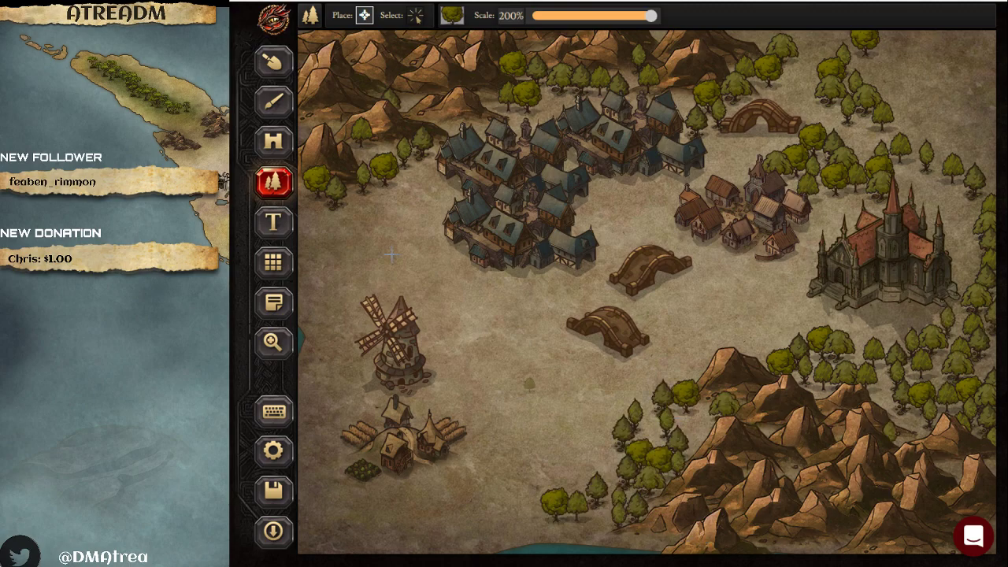
- Carve a winding river from the southwest under the three bridges to the northern edge, subtracting land with a size 13 circle brush
click(274, 61)
click(356, 16)
click(350, 48)
click(524, 16)
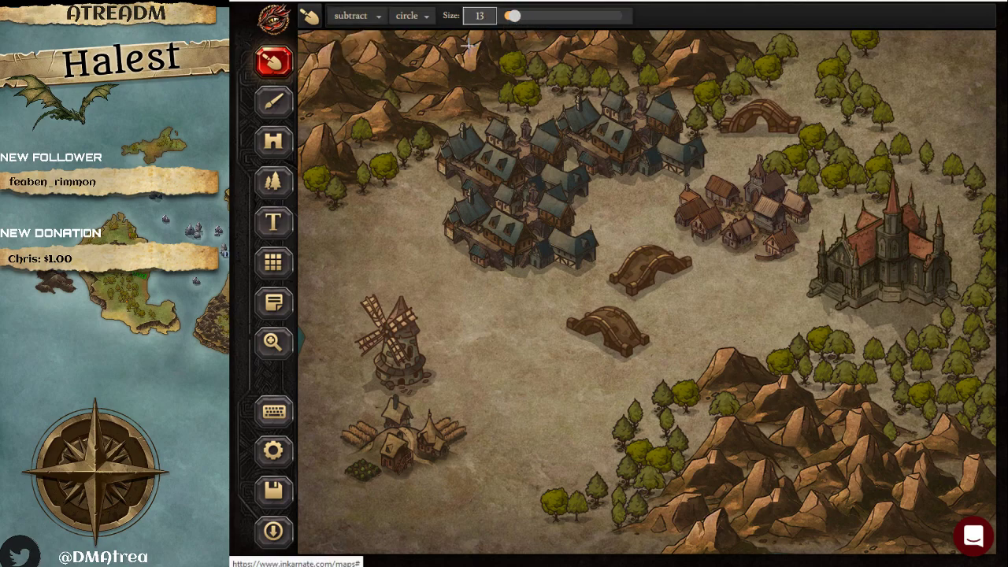
mouse_move(398, 491)
mouse_down()
mouse_move(480, 469)
mouse_move(526, 428)
mouse_up()
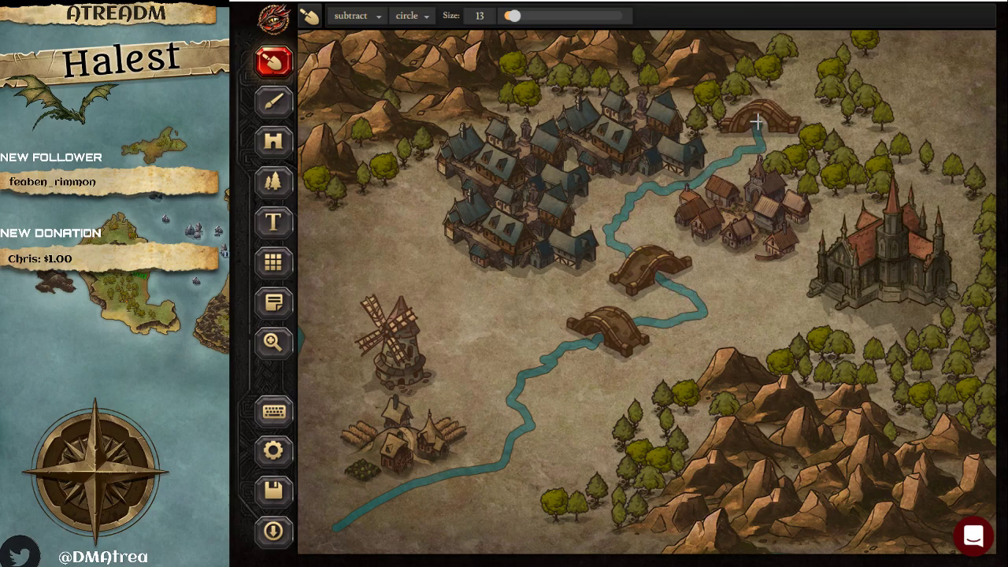
drag(827, 43, 837, 33)
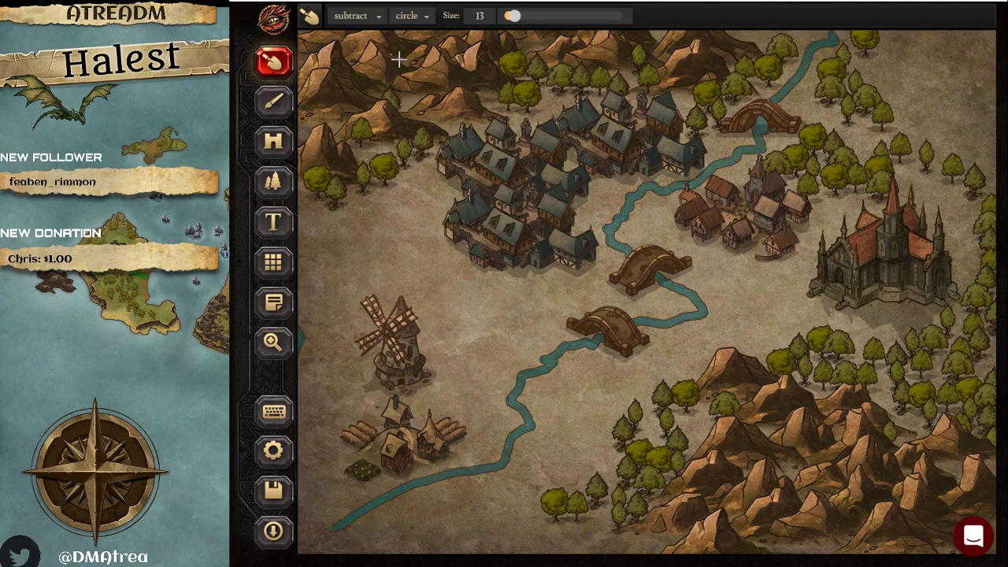
- Adjust the trees around the northern bridge, and widen the whole river with a size 15 circle brush set to subtract
click(273, 181)
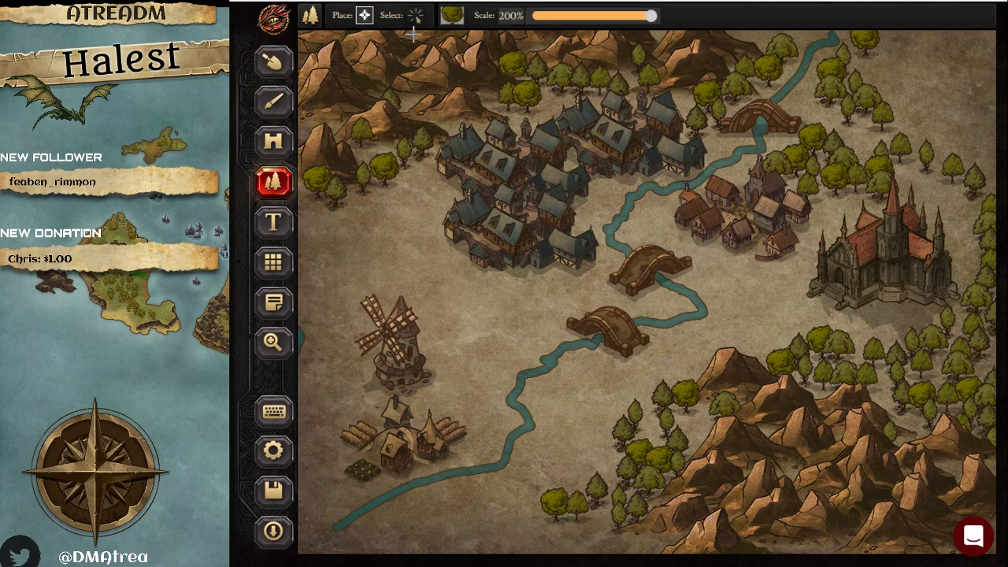
click(414, 15)
click(713, 106)
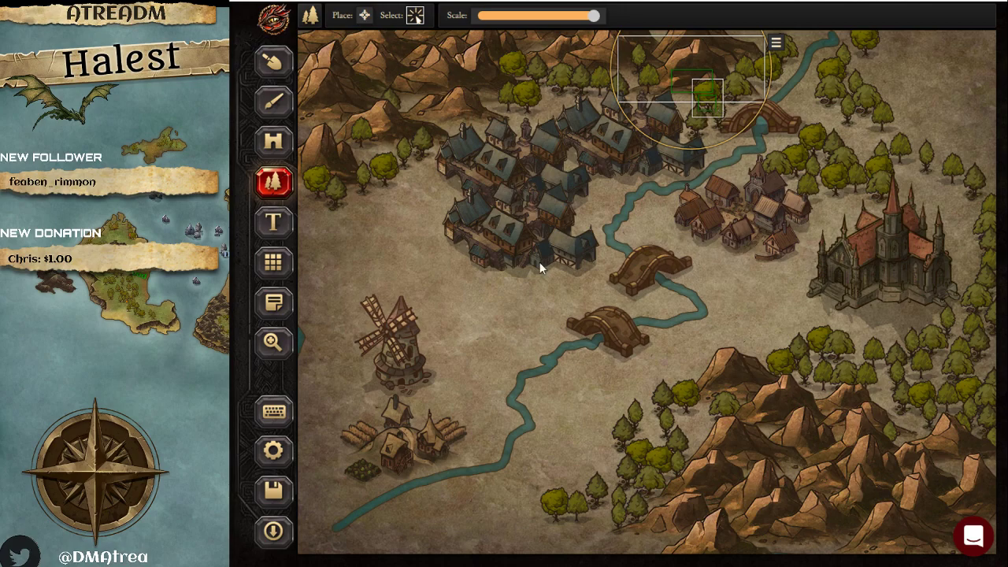
key(Escape)
drag(717, 126, 814, 99)
key(Escape)
click(273, 61)
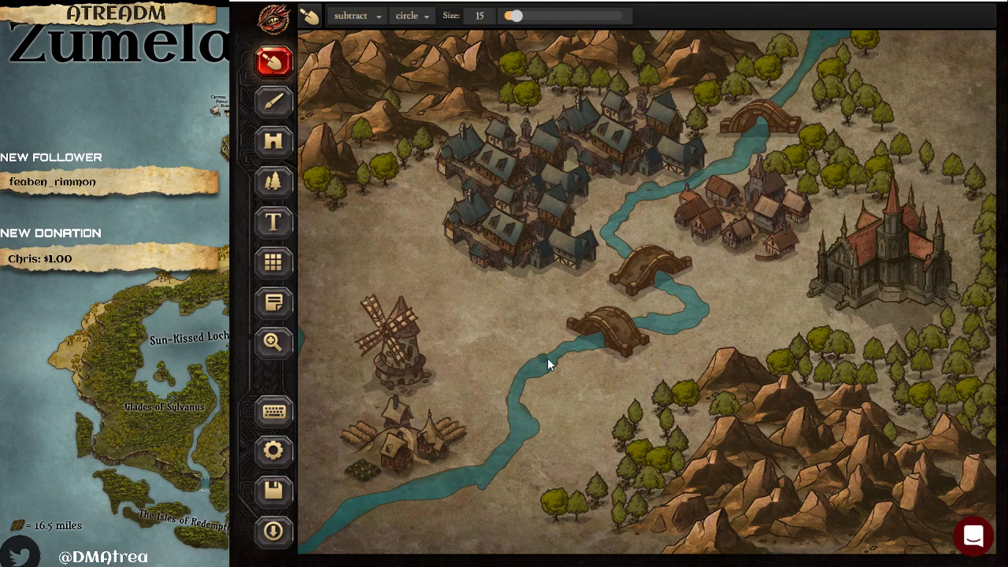
- Paint the land around the settlements, mountains and river with the green Land-4 foreground texture at brush size 128
click(273, 102)
click(337, 15)
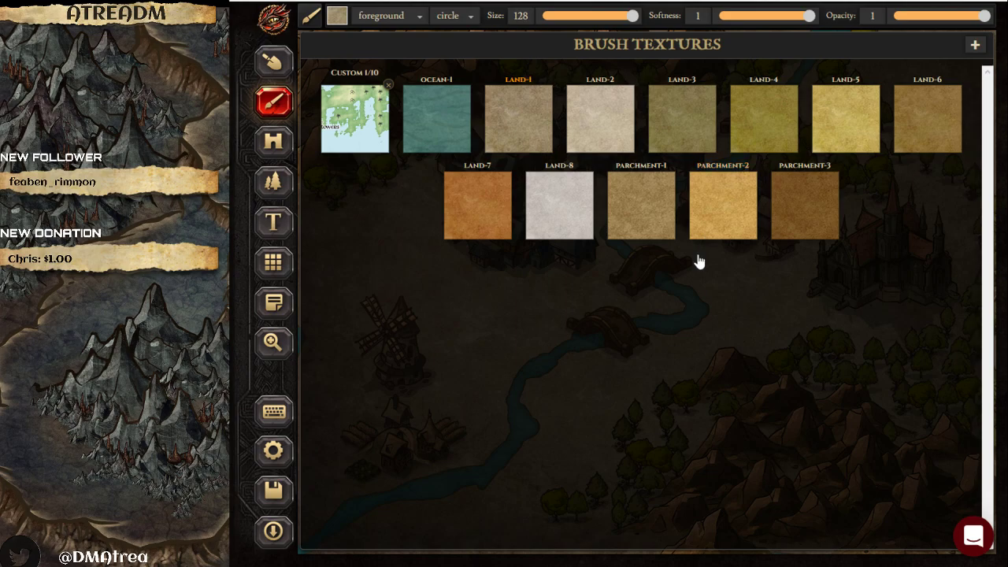
click(758, 106)
mouse_move(670, 338)
mouse_down()
mouse_move(583, 358)
mouse_move(480, 481)
mouse_up()
mouse_move(533, 418)
mouse_down()
mouse_move(679, 295)
mouse_move(799, 146)
mouse_move(848, 22)
mouse_move(993, 158)
mouse_move(965, 223)
mouse_move(851, 238)
mouse_move(822, 424)
mouse_move(761, 412)
mouse_move(926, 362)
mouse_move(946, 315)
mouse_up()
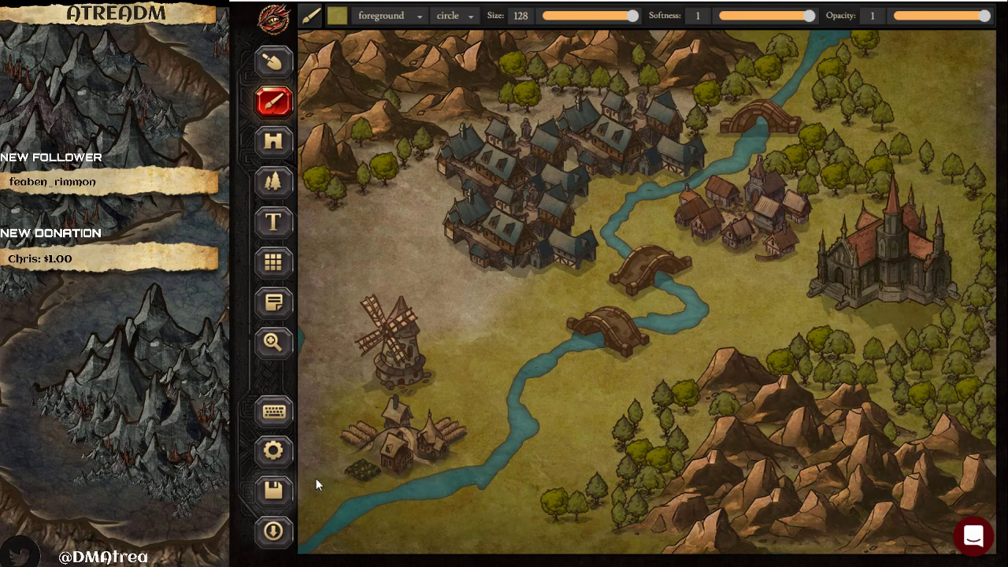
mouse_move(320, 392)
mouse_down()
mouse_move(316, 276)
mouse_move(401, 378)
mouse_move(350, 207)
mouse_move(348, 161)
mouse_move(337, 225)
mouse_up()
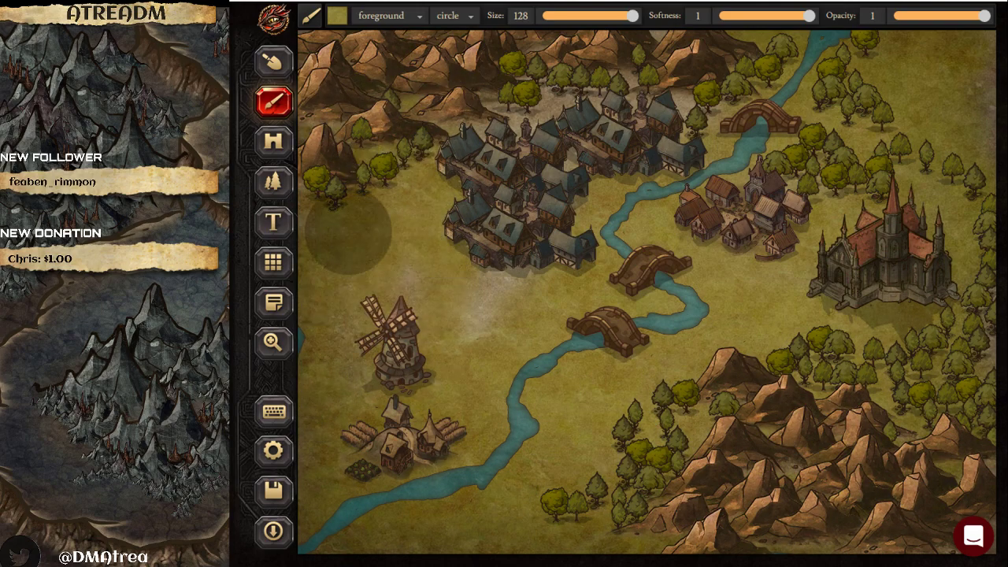
- Fill the water gap at the western edge with a size 68 add brush, and cover the remaining bare ground with Land-4
click(270, 60)
click(351, 15)
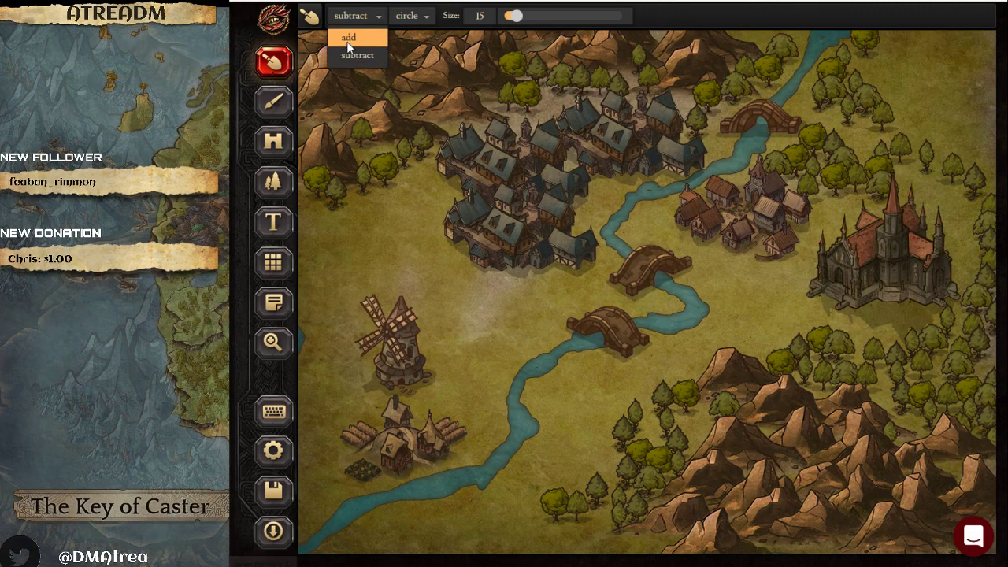
click(347, 31)
drag(512, 16, 567, 17)
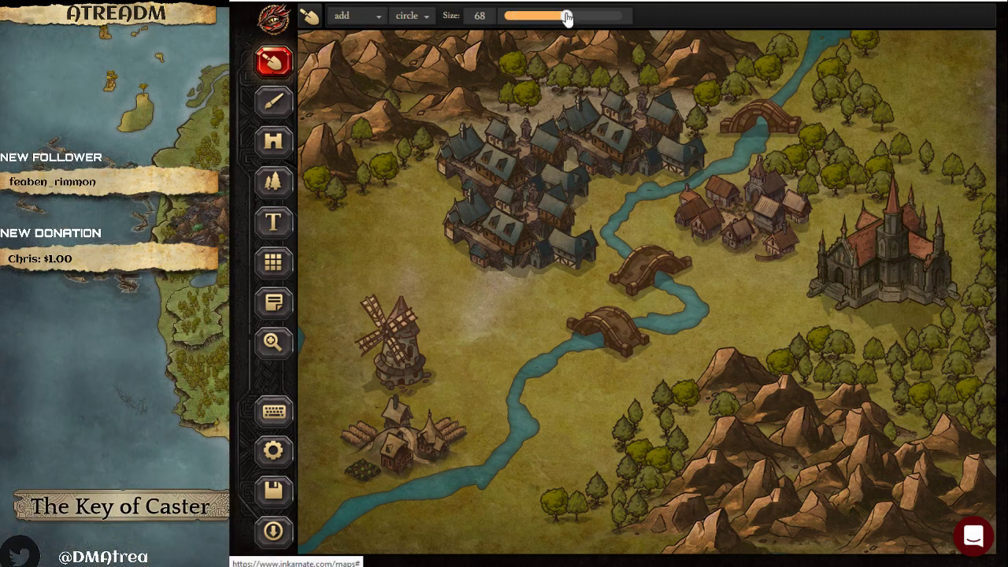
click(273, 101)
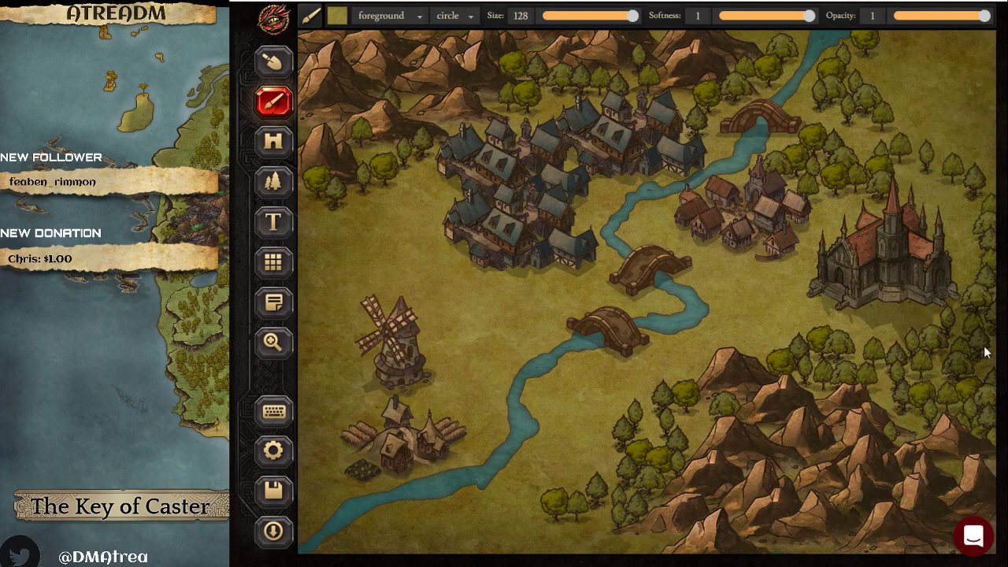
- Paint a Land-1 dirt path at brush size 31 from the temple entrance past the brown-roofed town to the middle bridge
click(273, 342)
click(693, 256)
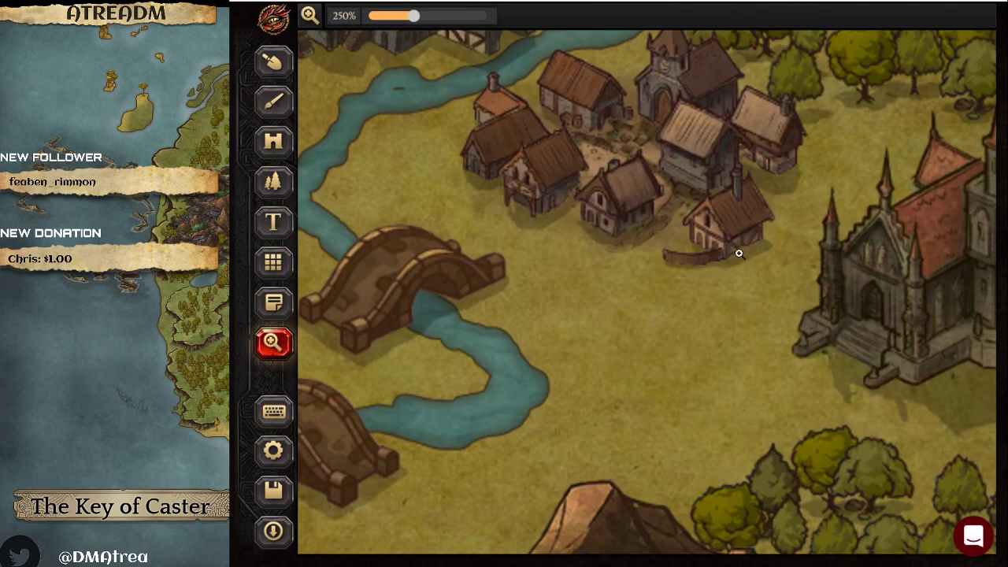
click(273, 101)
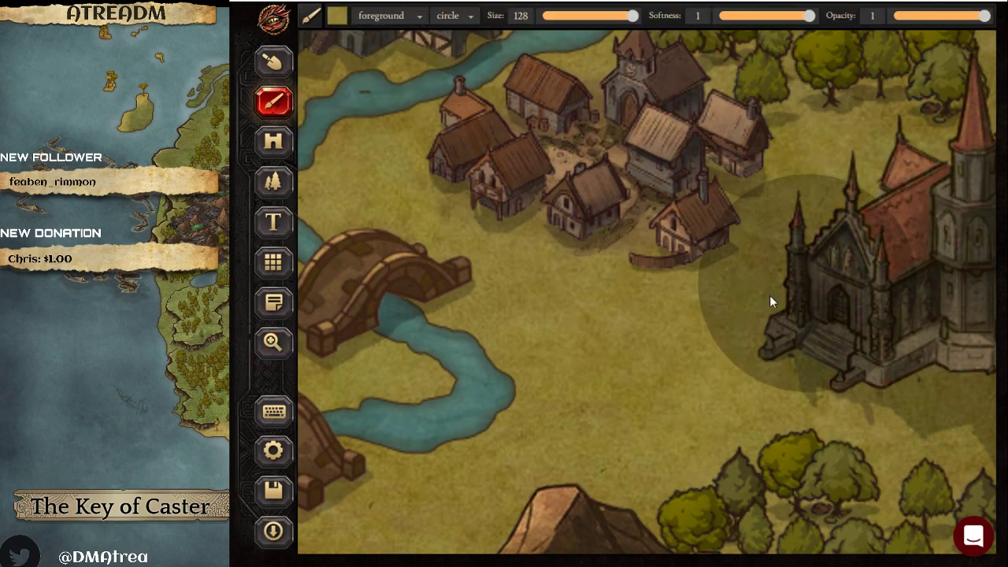
click(338, 16)
click(577, 164)
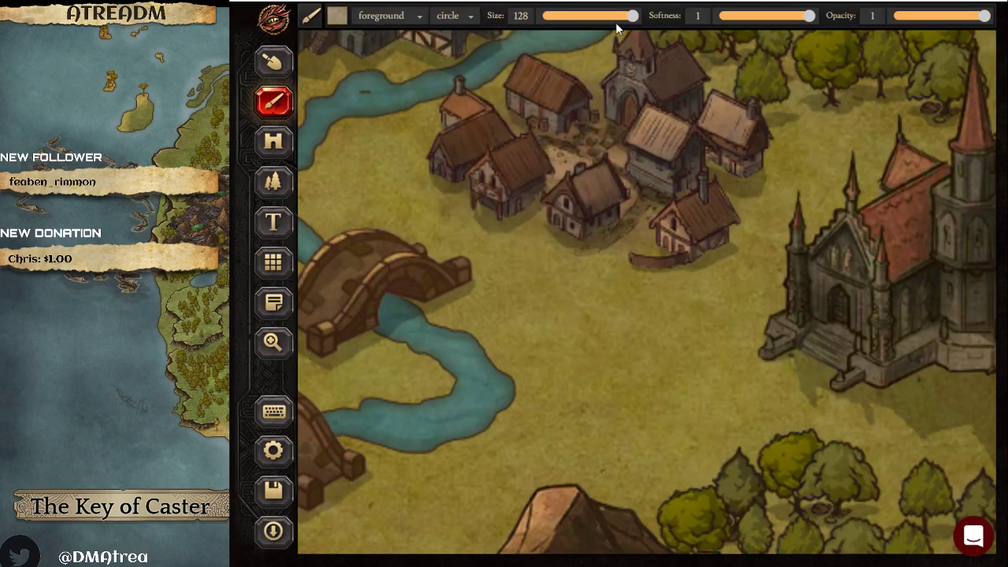
drag(633, 16, 564, 16)
mouse_move(823, 382)
mouse_down()
mouse_move(722, 405)
mouse_move(638, 360)
mouse_move(595, 316)
mouse_move(504, 257)
mouse_move(419, 285)
mouse_up()
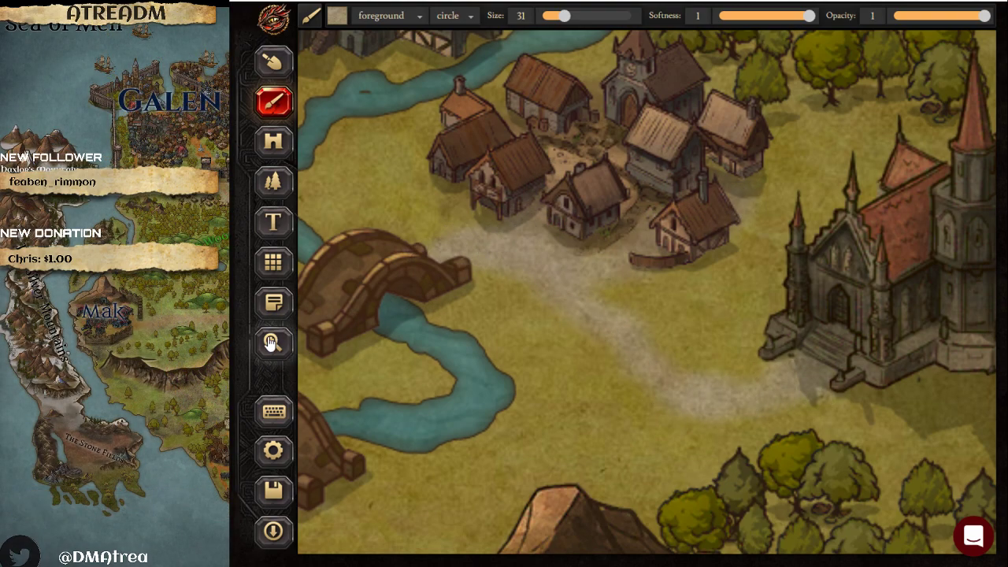
- Extend the Land-1 paths from the bridges to the windmill, toward the temple, and from the northern bridge to the northeast
click(274, 342)
scroll(614, 345, down, 5)
click(282, 112)
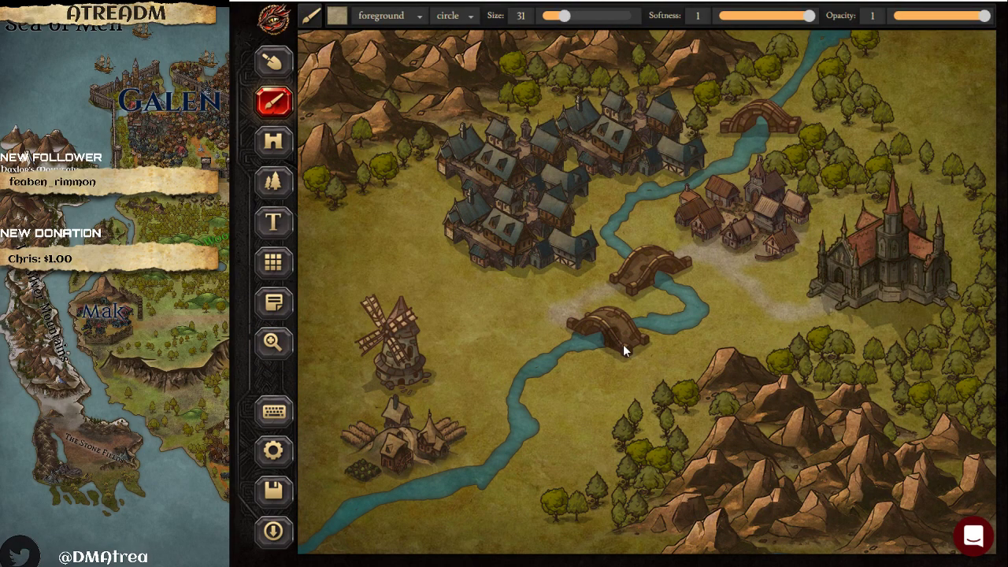
drag(692, 353, 773, 327)
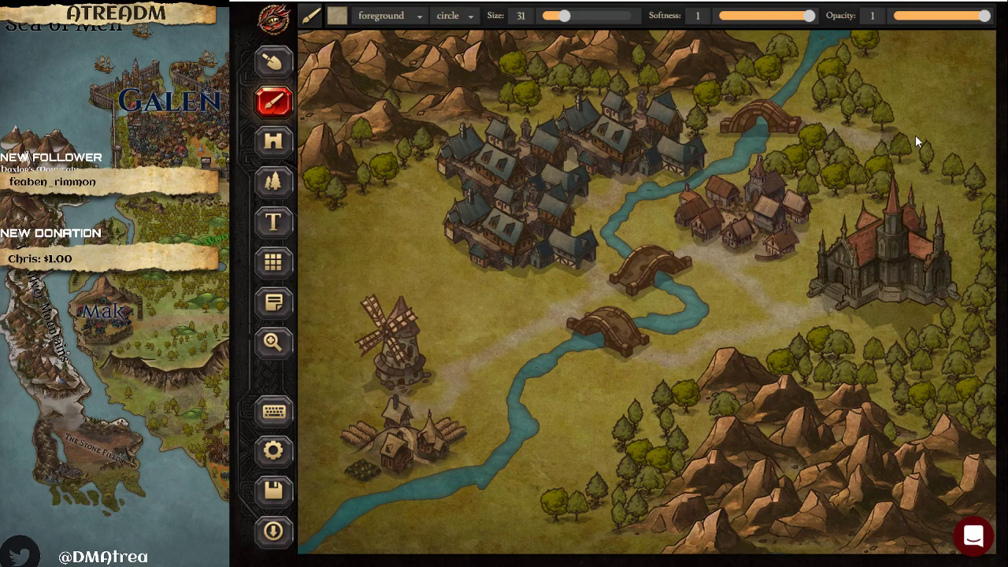
- Layer the brown Land-6 texture over the dirt paths with a size 22 brush
click(343, 19)
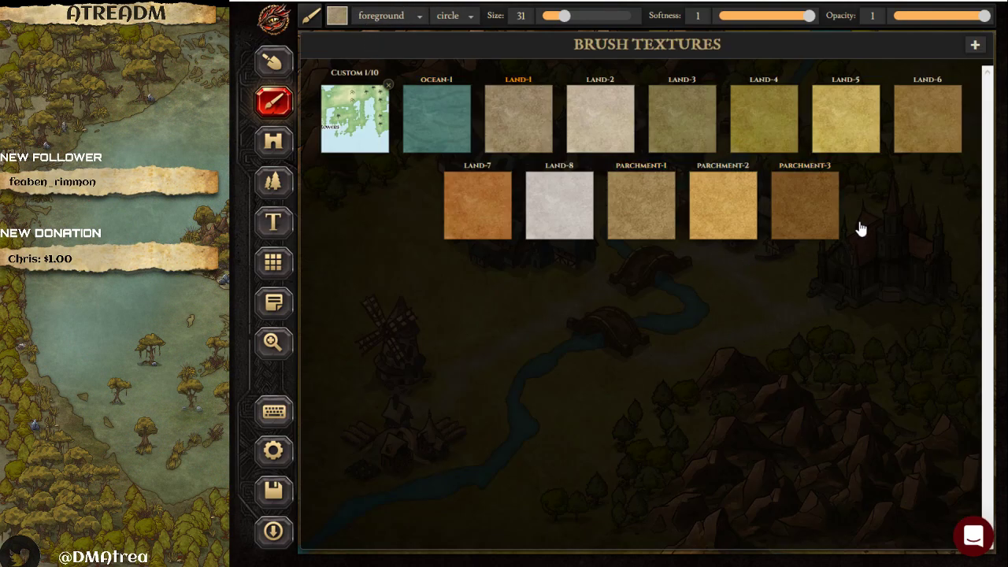
click(926, 148)
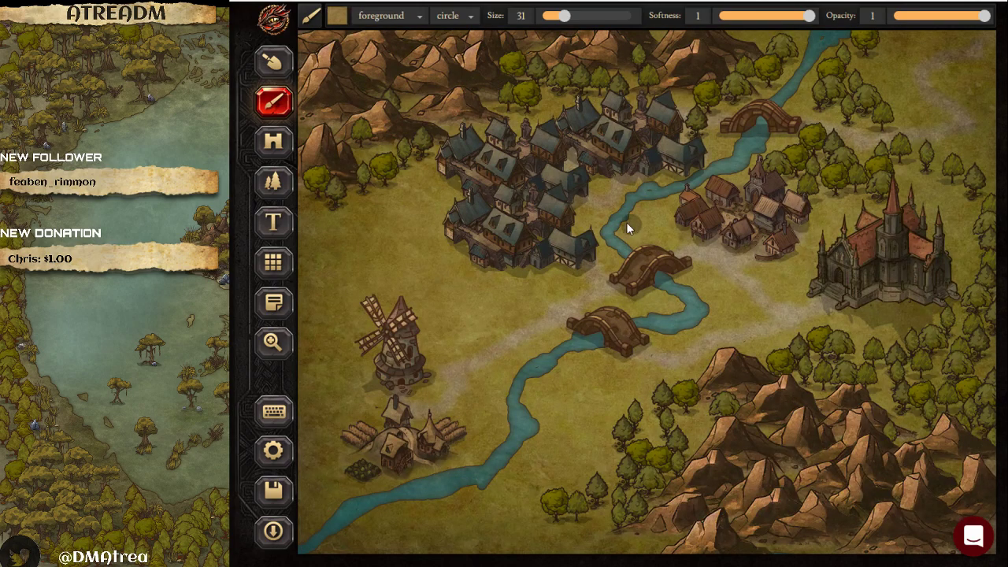
click(552, 17)
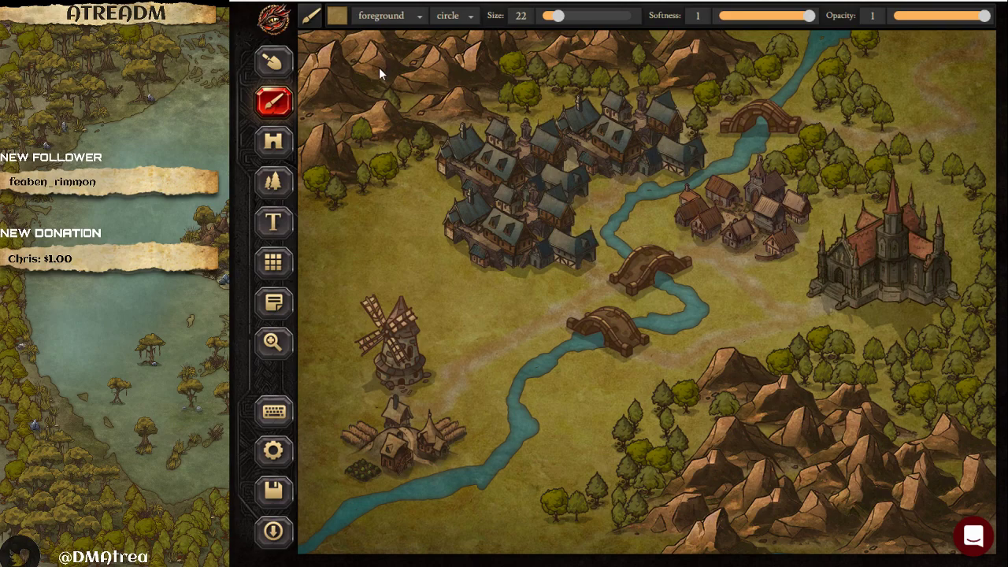
- Highlight the centres of the paths with the pale Land-2 texture at 0.32 opacity, using brush sizes 7 and 12
click(337, 15)
click(534, 237)
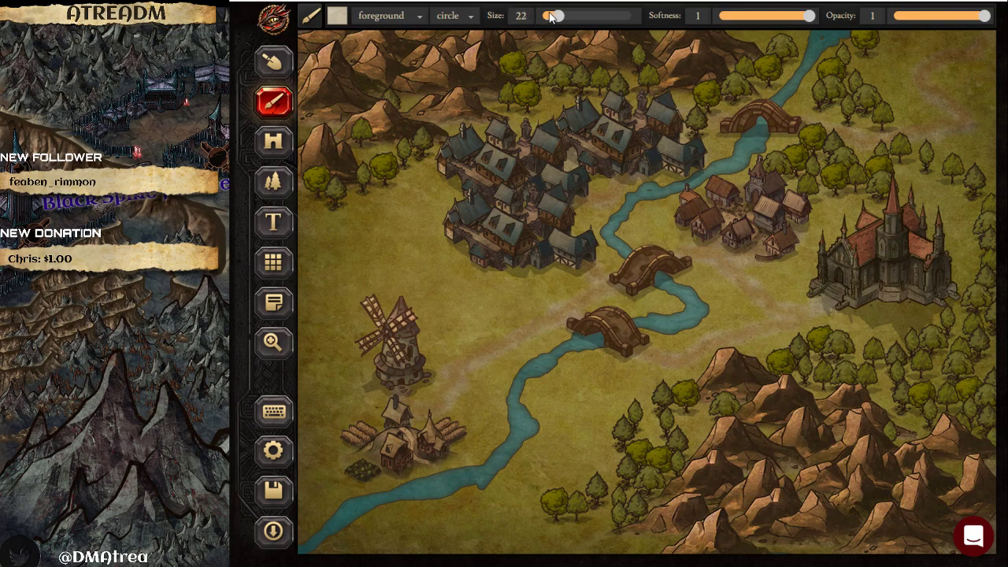
drag(550, 17, 547, 16)
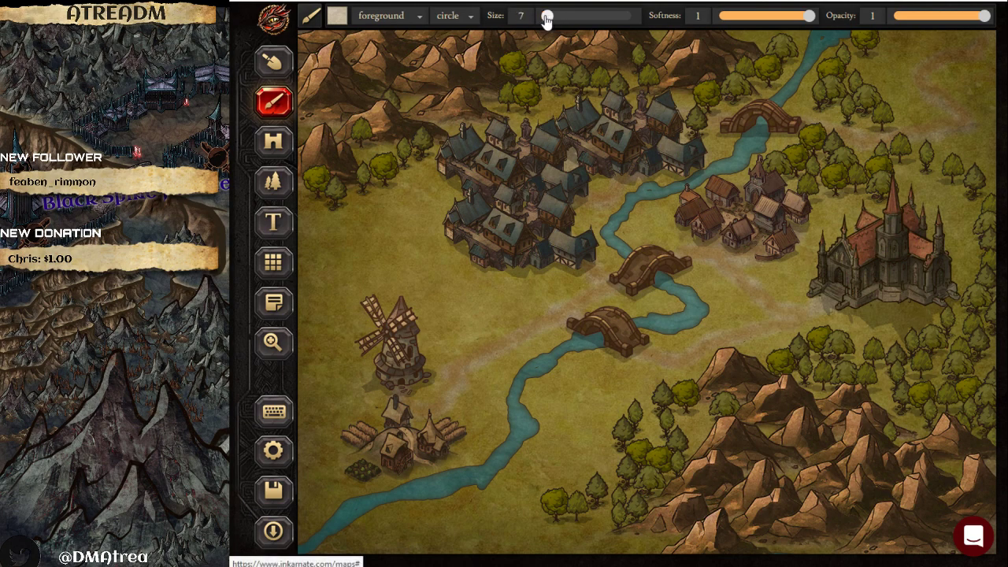
click(910, 16)
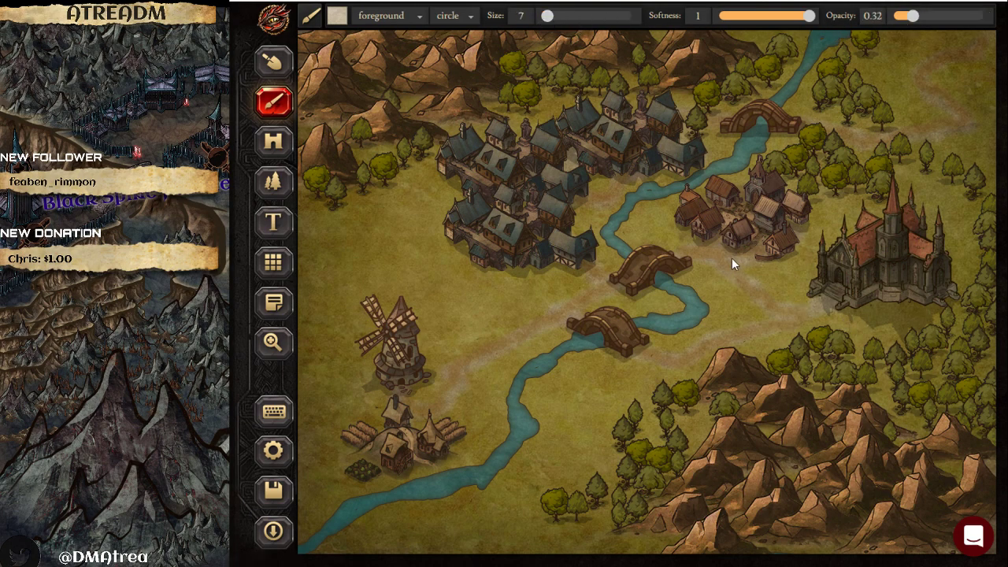
drag(550, 18, 549, 17)
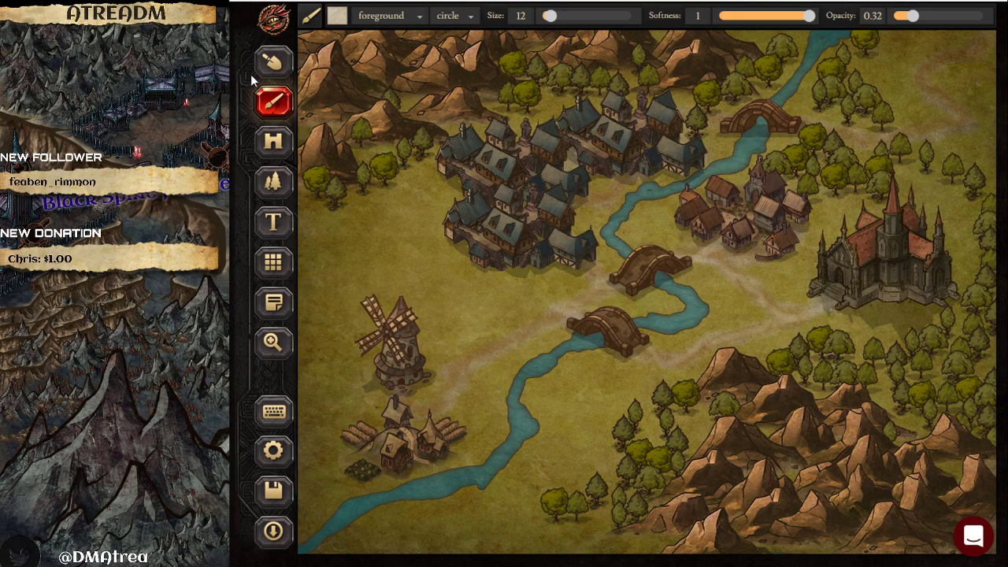
click(341, 16)
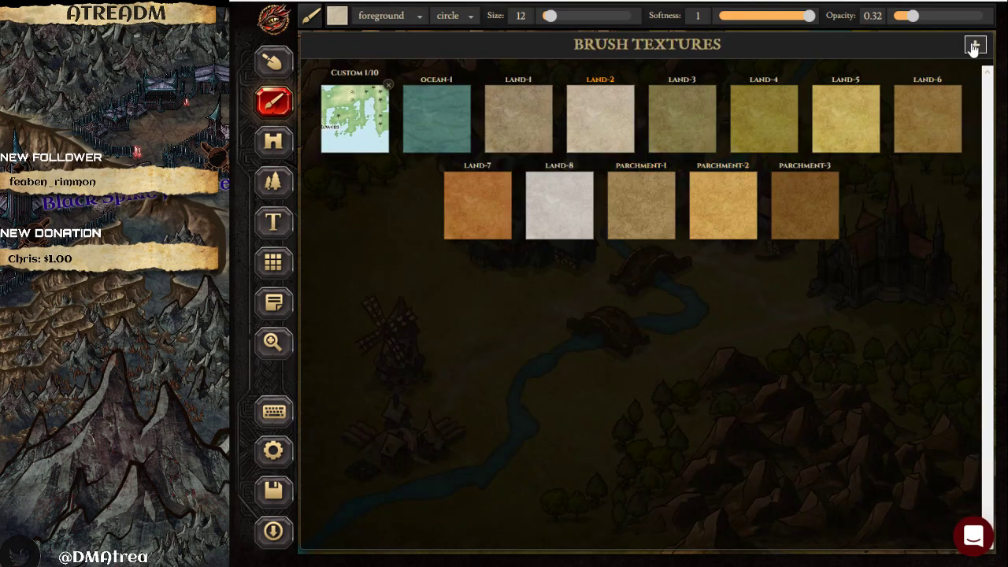
click(337, 16)
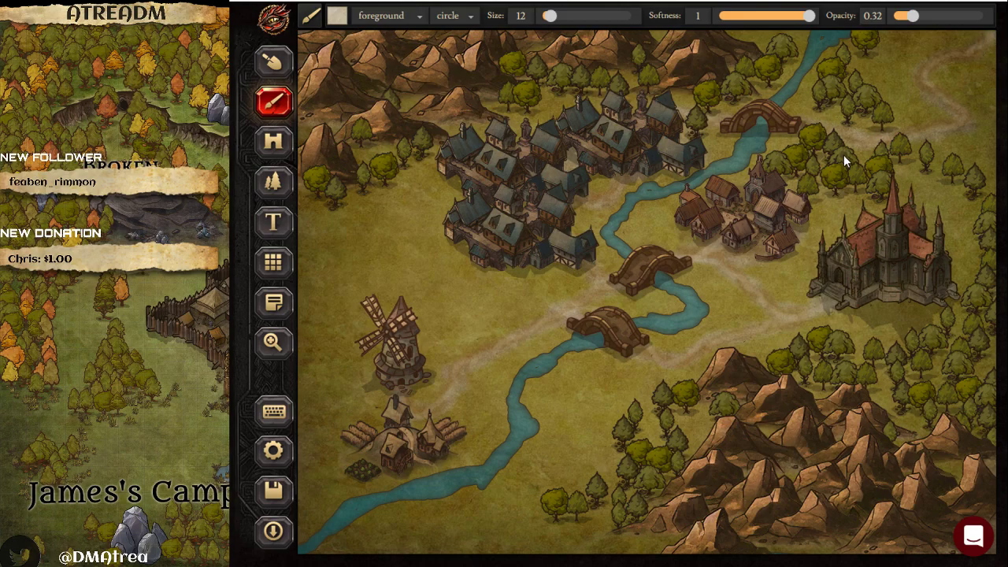
- Blend the paths into the grass with the Land-1 texture at 0.32 opacity, using brush sizes 32 and 36
click(338, 17)
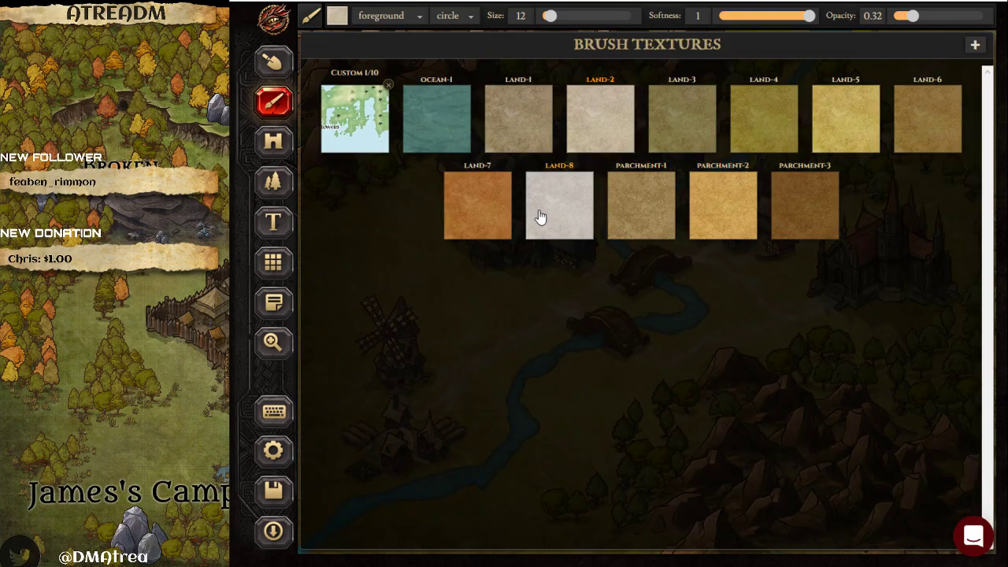
click(491, 218)
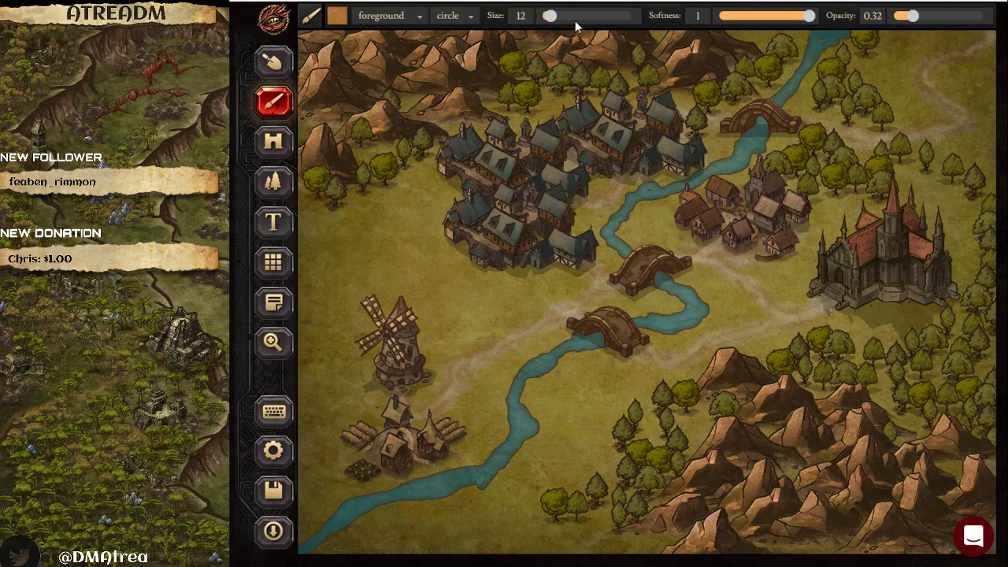
click(336, 18)
click(514, 120)
drag(551, 16, 565, 16)
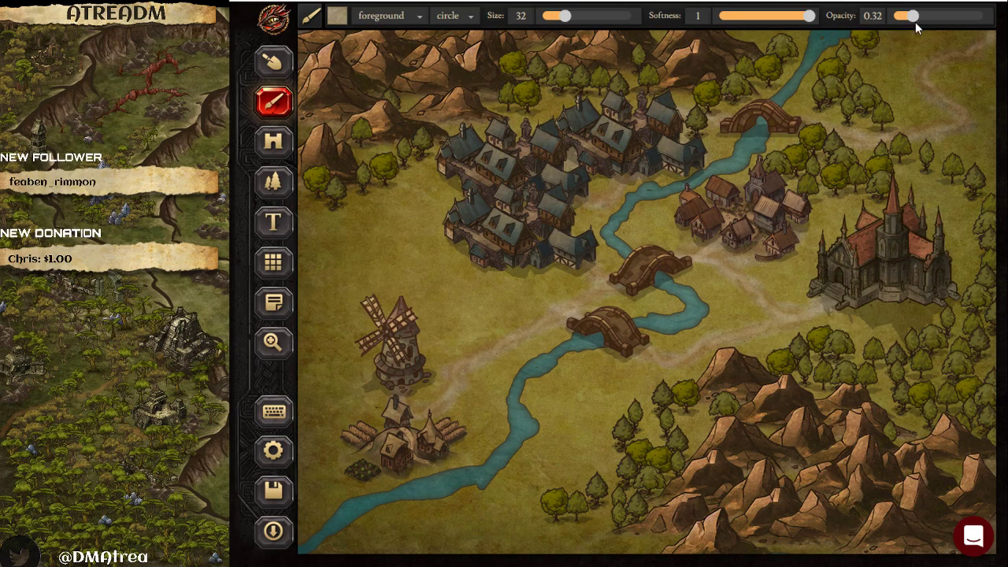
drag(566, 16, 570, 16)
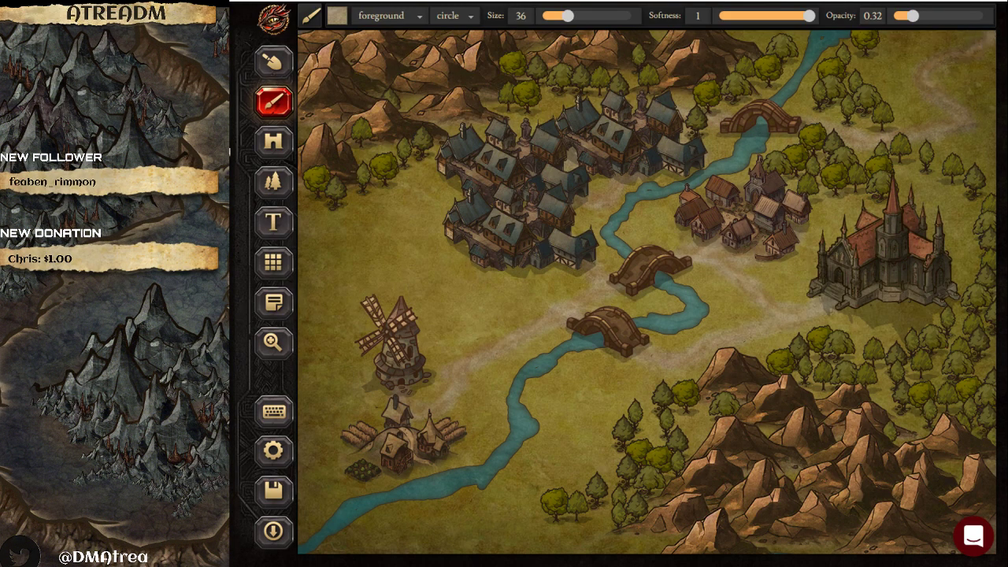
- Place hills at 200% scale along the western edge beside the windmill, and thin out the surplus ones
click(276, 182)
click(452, 15)
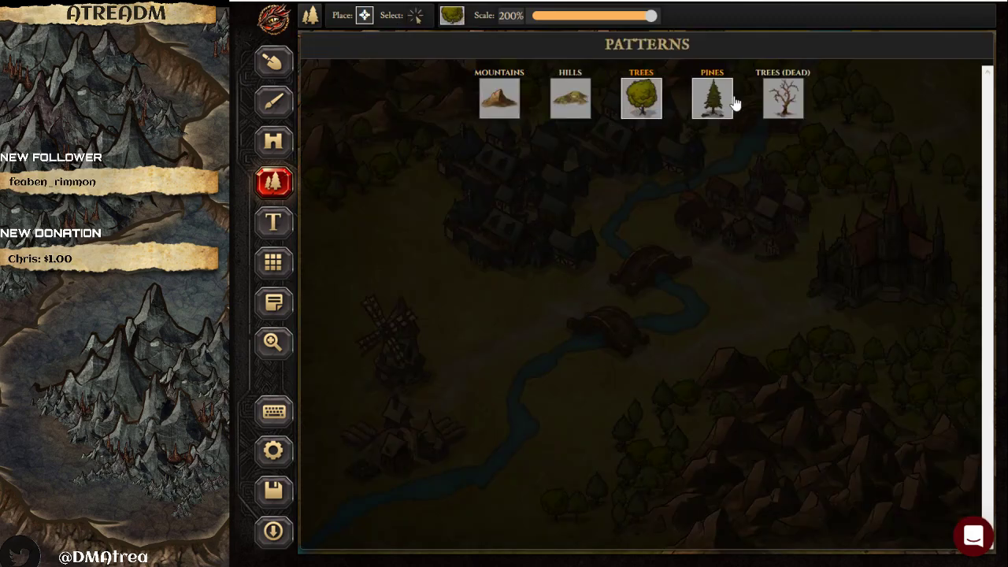
click(571, 97)
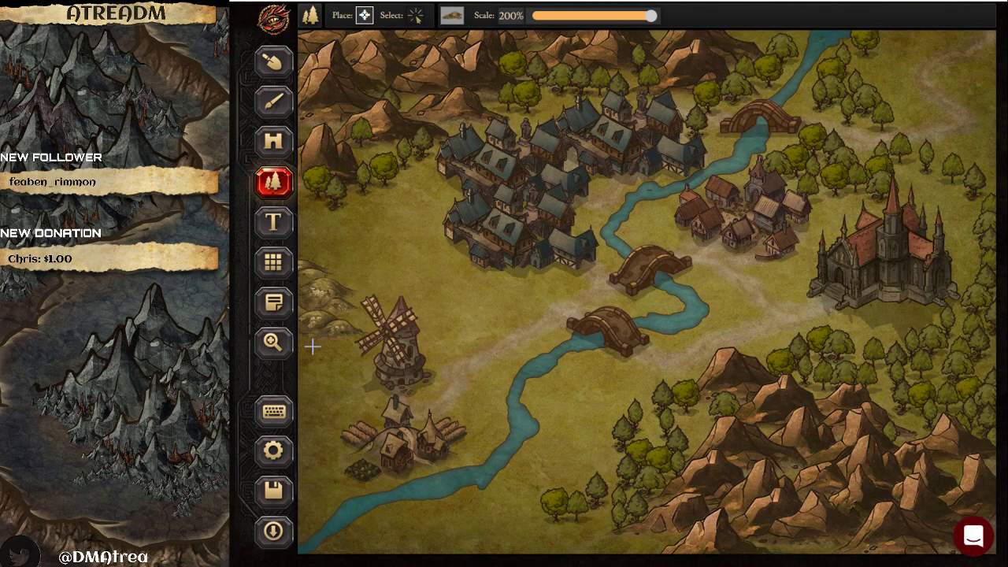
click(415, 15)
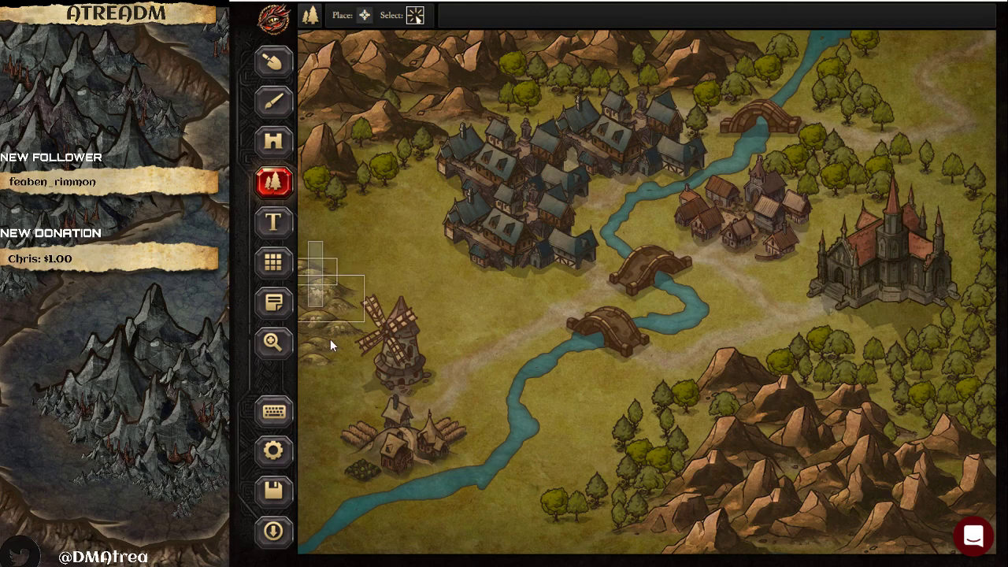
click(337, 356)
click(368, 250)
click(364, 15)
- Outline a field around the windmill with the orange Land-7 texture, using a size 13 brush at opacity 1
click(273, 101)
click(337, 16)
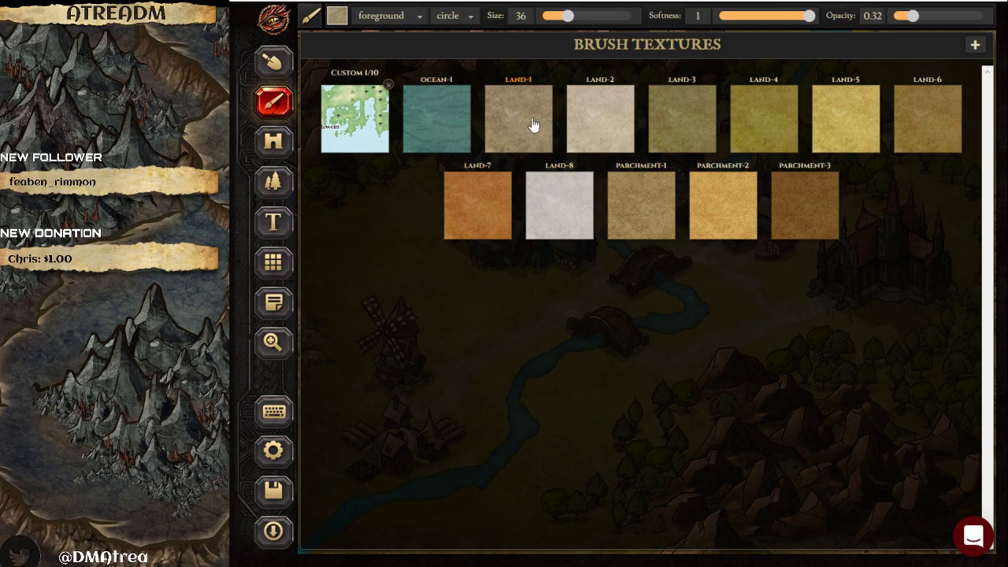
click(495, 208)
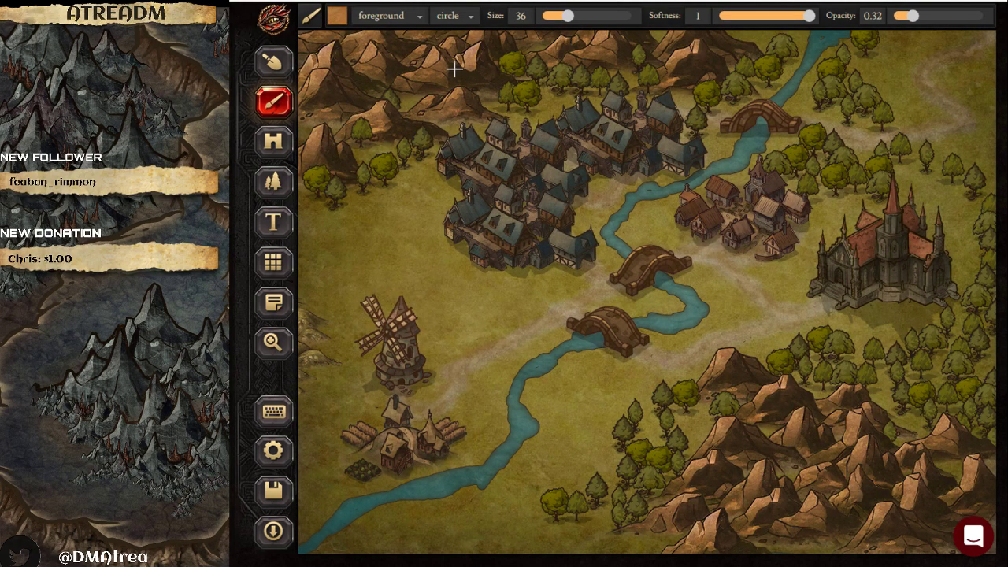
drag(568, 16, 549, 15)
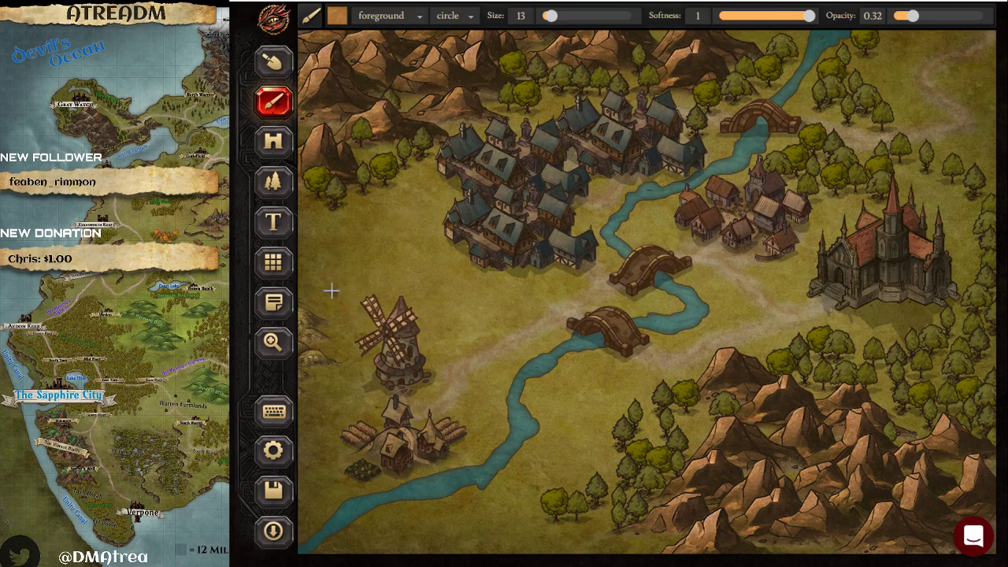
drag(911, 15, 985, 16)
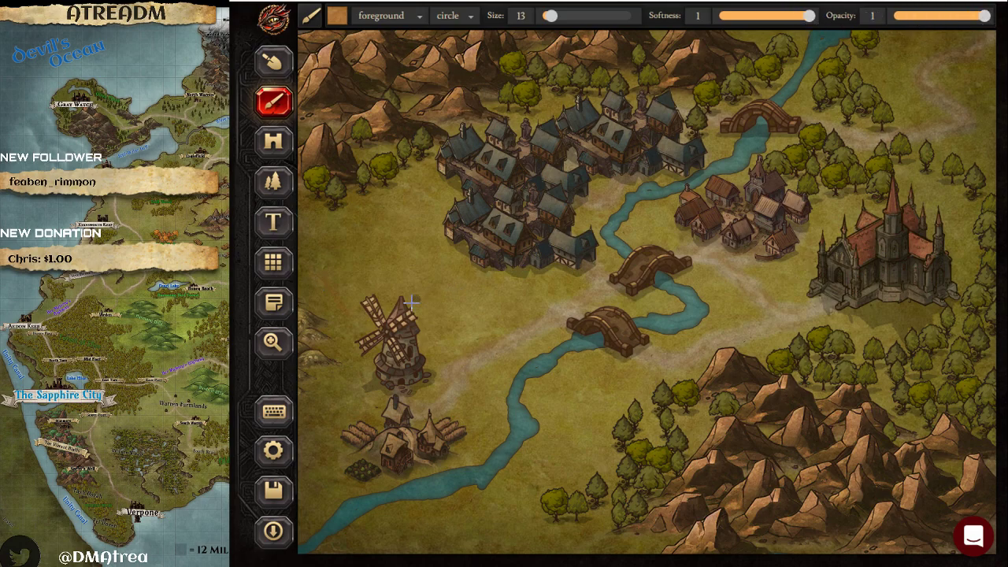
mouse_move(349, 308)
mouse_down()
mouse_move(305, 276)
mouse_move(369, 212)
mouse_move(410, 191)
mouse_up()
mouse_move(477, 295)
mouse_down()
mouse_move(519, 310)
mouse_move(417, 353)
mouse_move(351, 357)
mouse_up()
- Paint the core of the outlined field above the windmill with the yellow Land-5 texture at brush size 51
click(337, 16)
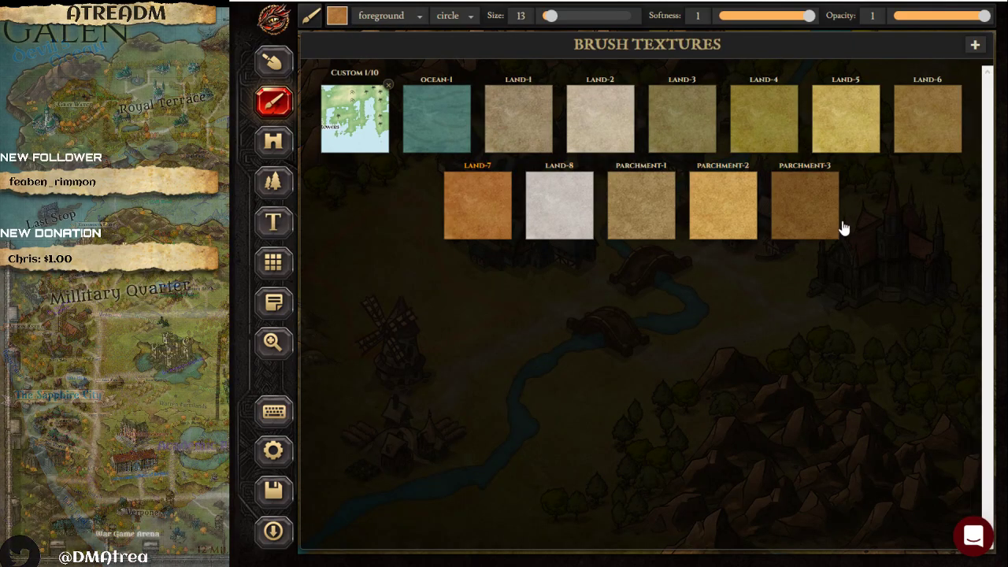
click(847, 125)
click(579, 16)
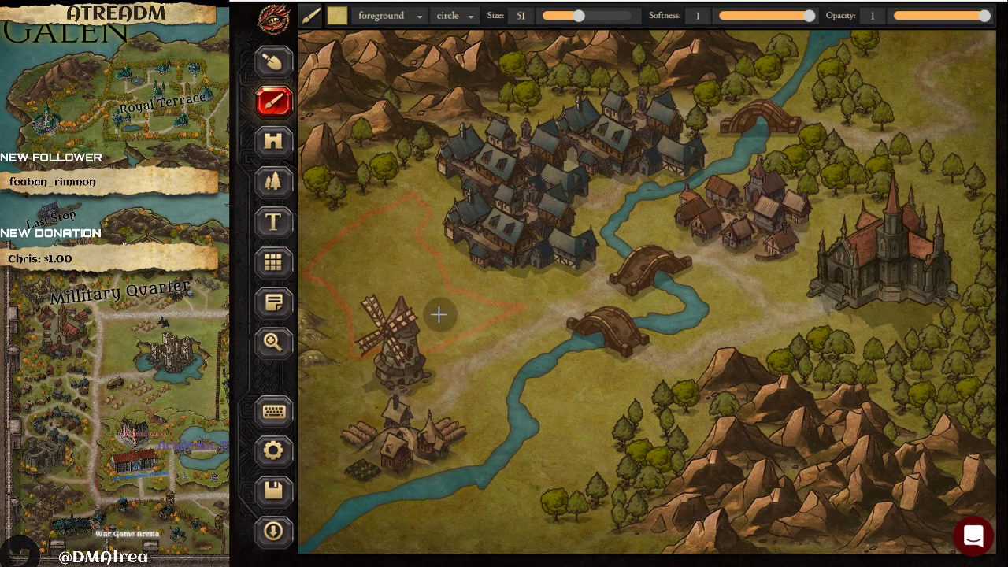
mouse_move(414, 275)
mouse_down()
mouse_move(404, 208)
mouse_move(382, 227)
mouse_move(394, 206)
mouse_up()
- Paint Land-5 along the inside of the field's outline at brush size 22, and fill the remaining interior at size 61
click(274, 343)
scroll(452, 259, up, 5)
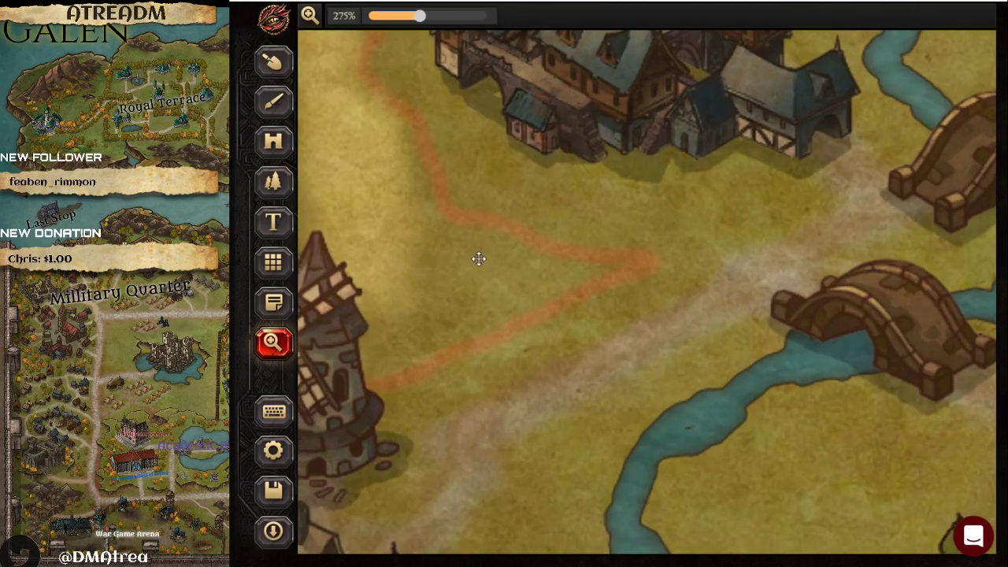
scroll(524, 115, left, 3)
scroll(524, 115, up, 3)
key(b)
click(552, 16)
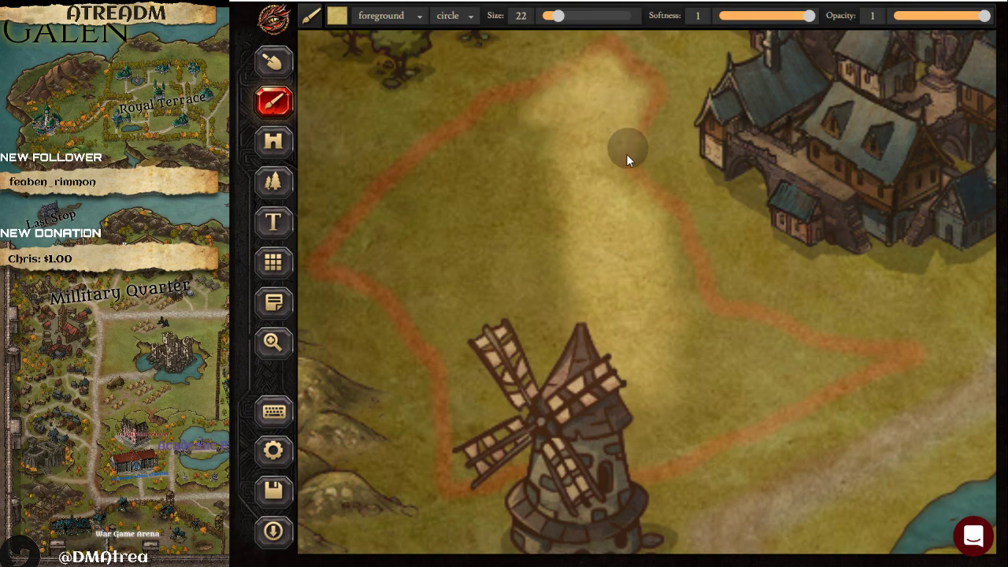
mouse_move(701, 293)
mouse_down()
mouse_move(769, 337)
mouse_move(859, 361)
mouse_move(726, 414)
mouse_move(655, 462)
mouse_up()
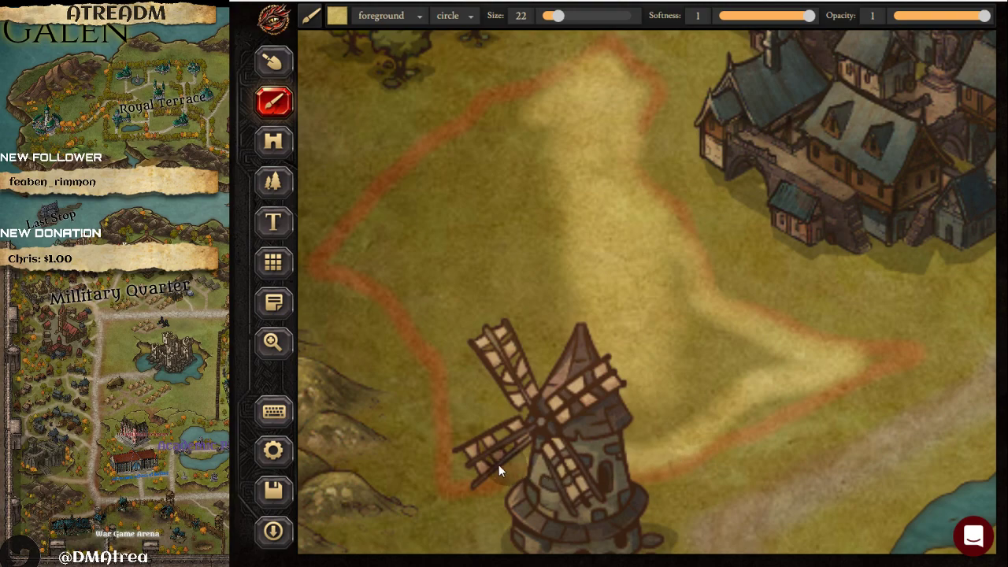
drag(460, 445, 460, 353)
mouse_move(396, 249)
mouse_down()
mouse_move(406, 202)
mouse_move(526, 112)
mouse_up()
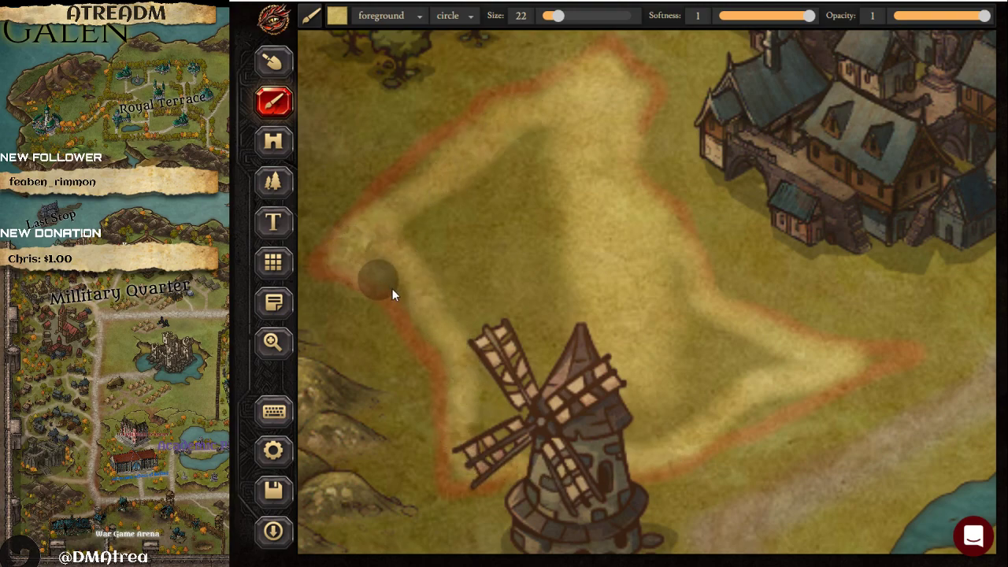
click(585, 15)
mouse_move(533, 248)
mouse_down()
mouse_move(437, 214)
mouse_move(537, 137)
mouse_move(551, 200)
mouse_move(507, 338)
mouse_move(545, 413)
mouse_move(653, 391)
mouse_move(737, 357)
mouse_move(648, 341)
mouse_move(658, 304)
mouse_move(711, 361)
mouse_move(623, 420)
mouse_move(713, 391)
mouse_up()
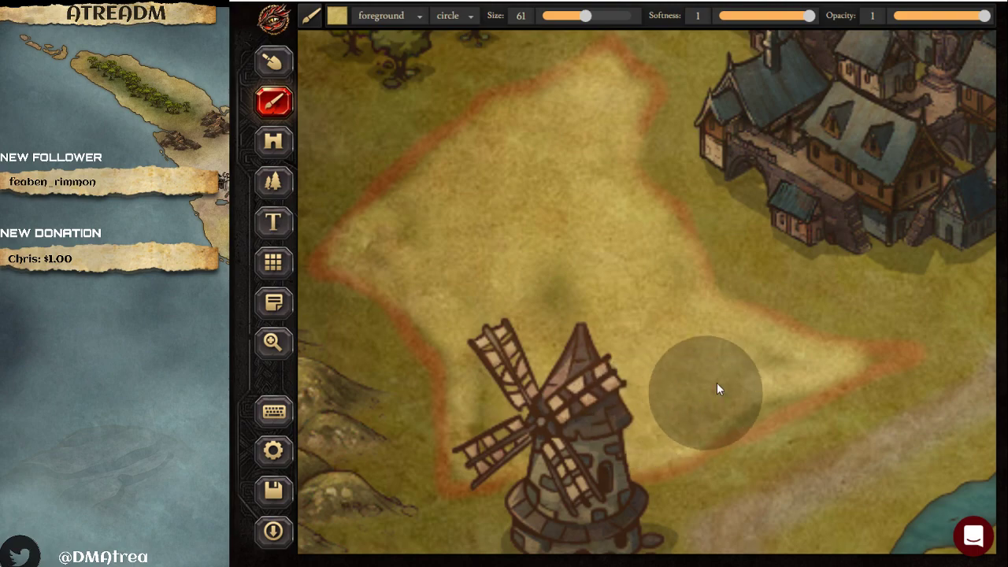
- Cover the field's orange outline with the brown Land-6 texture, using brush sizes 12 and 20
click(337, 16)
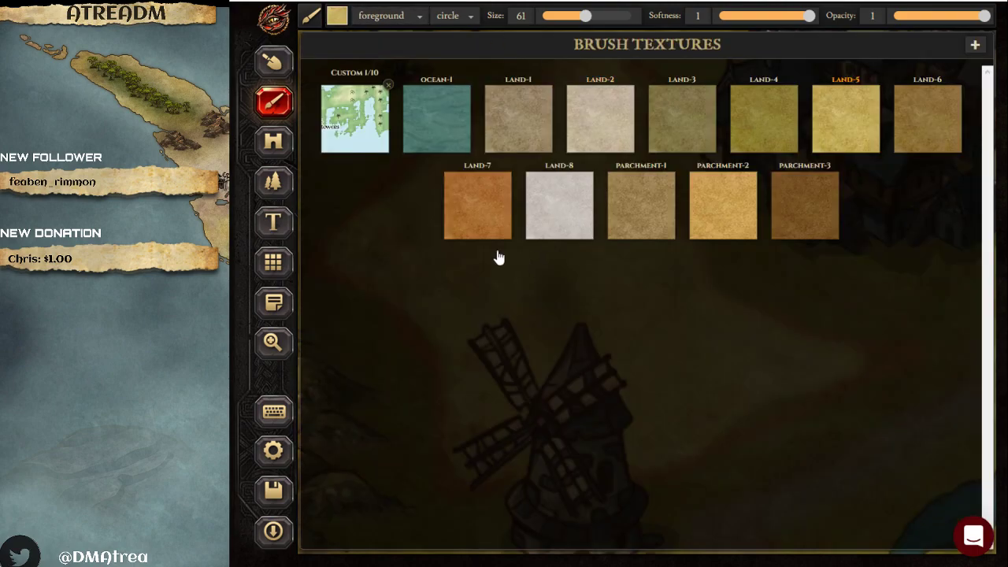
click(660, 212)
drag(561, 22, 539, 33)
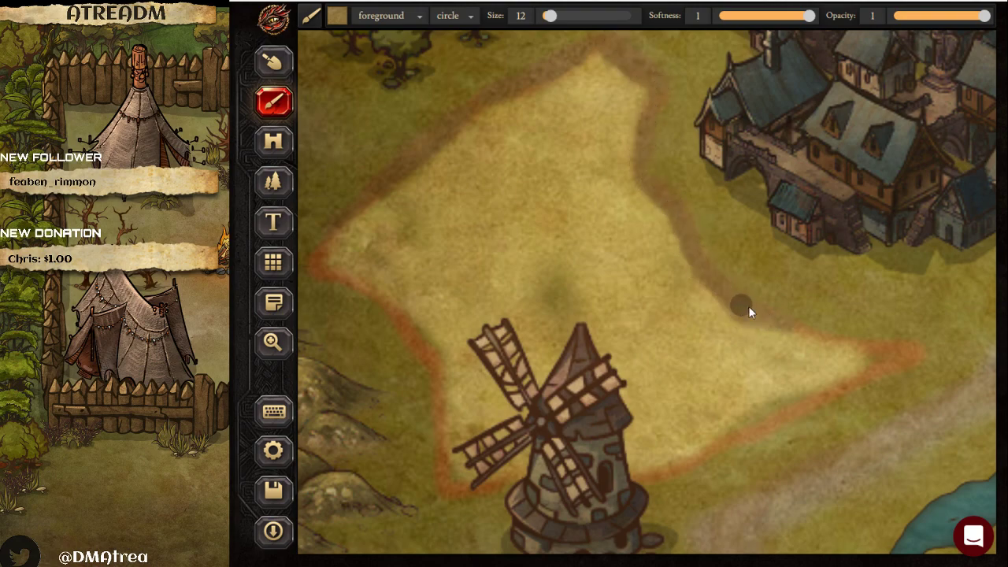
mouse_move(845, 367)
mouse_down()
mouse_move(777, 397)
mouse_move(833, 394)
mouse_move(798, 404)
mouse_up()
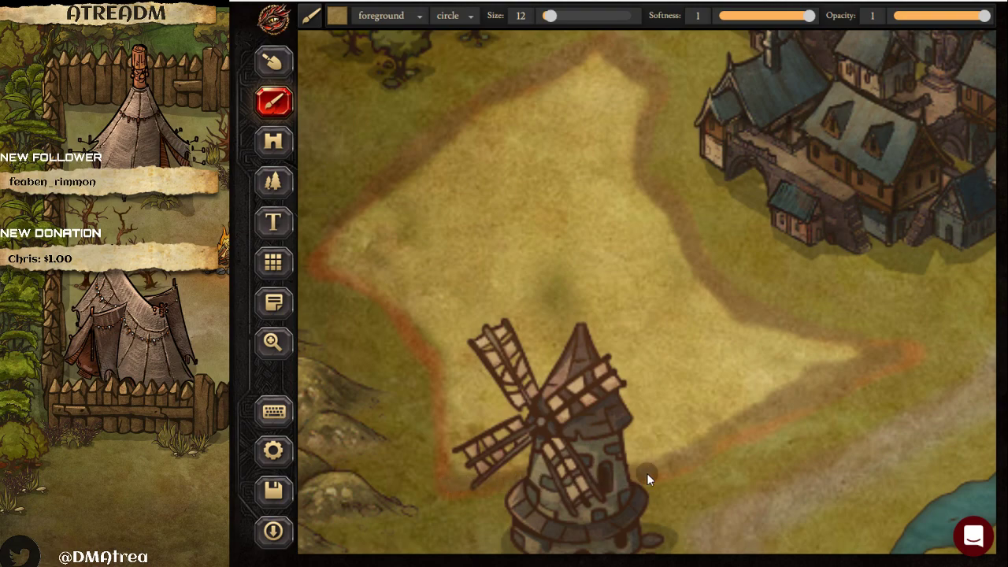
drag(549, 16, 555, 16)
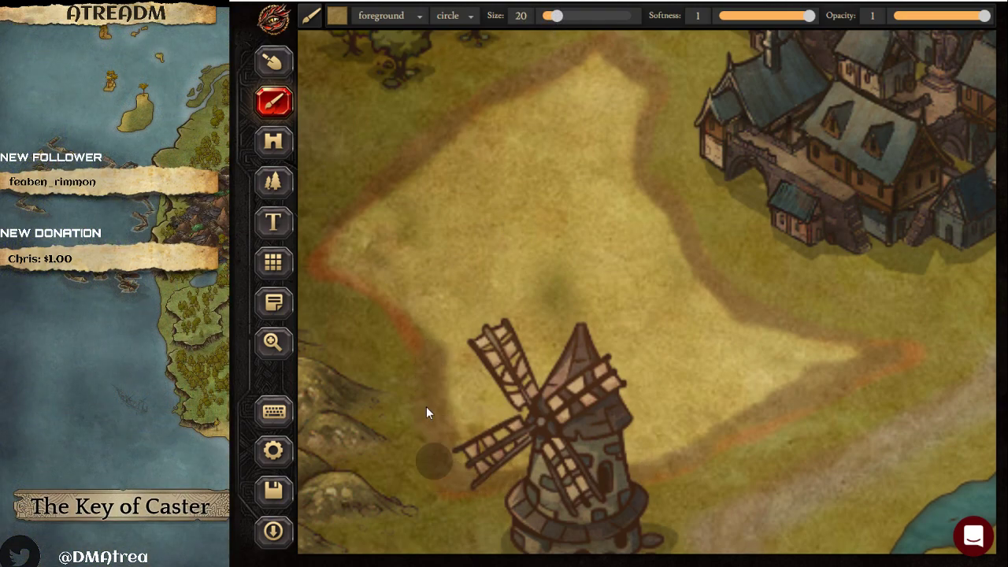
mouse_move(428, 425)
mouse_down()
mouse_move(431, 344)
mouse_move(394, 312)
mouse_up()
drag(414, 156, 518, 76)
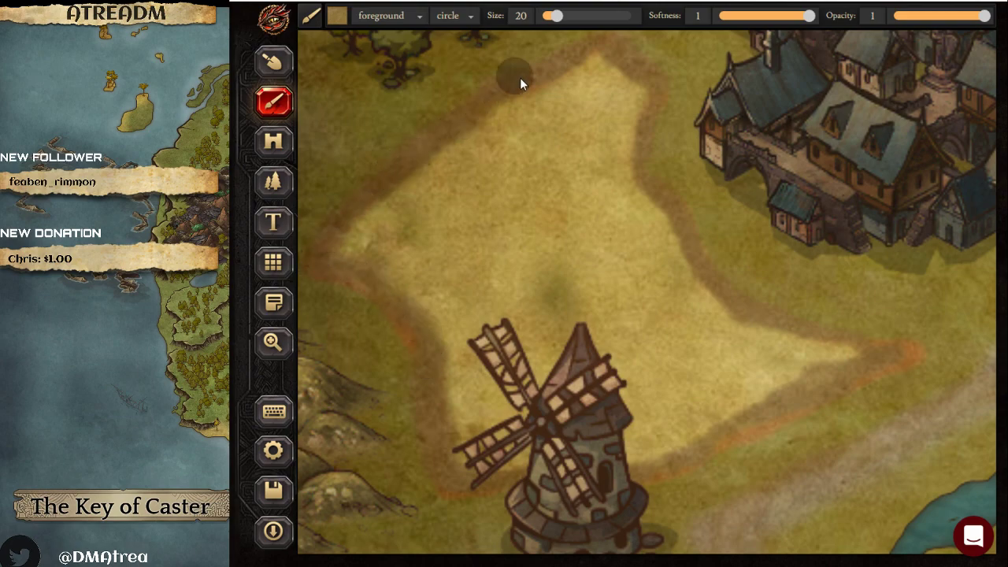
- Paint over the leftover orange around the outside of the field border with the green Land-4 texture at brush size 20
click(336, 15)
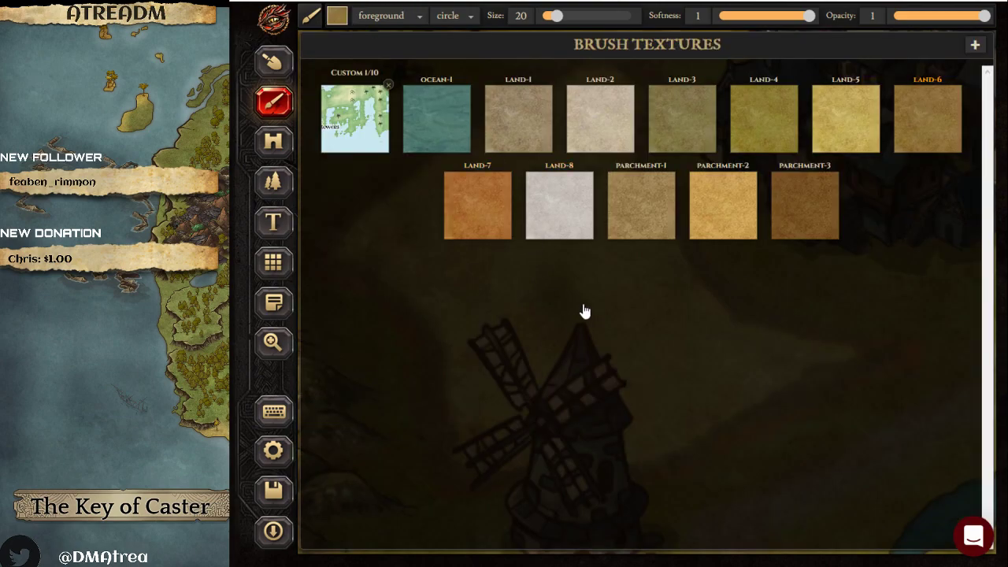
click(779, 113)
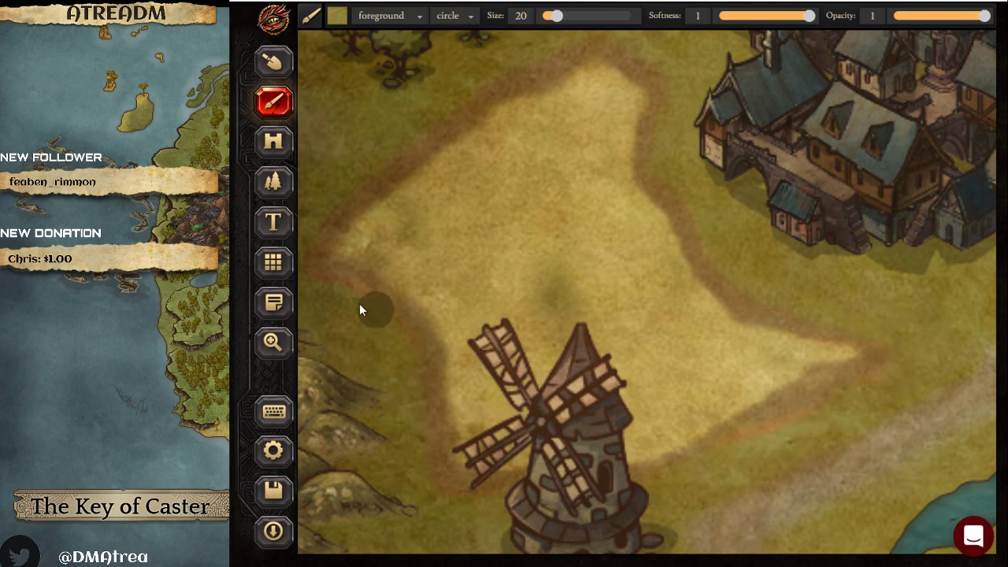
click(273, 342)
alt+click(625, 312)
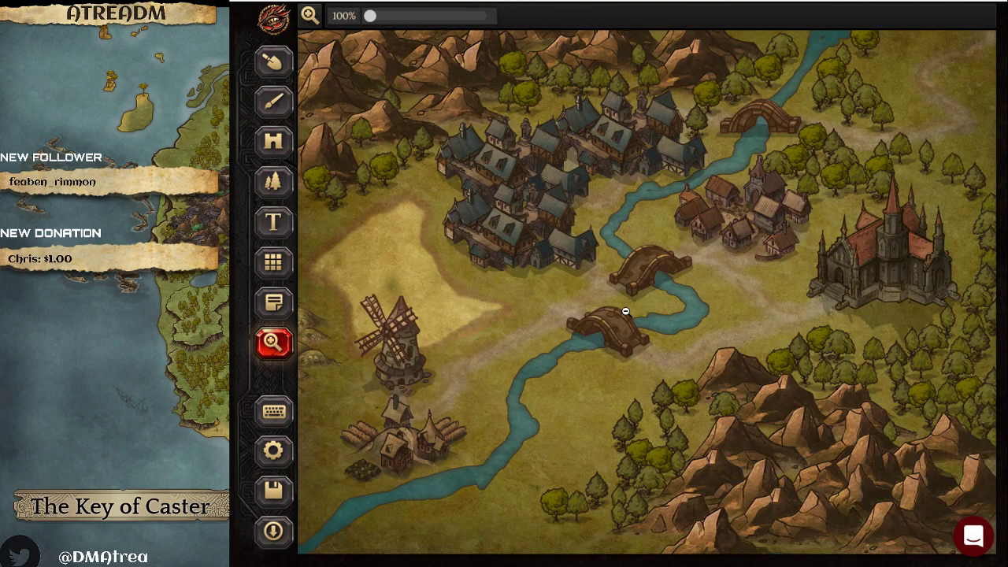
- Place round green trees at 200% scale beside the blue-roofed town and on the riverbank by the red-roofed village
click(273, 185)
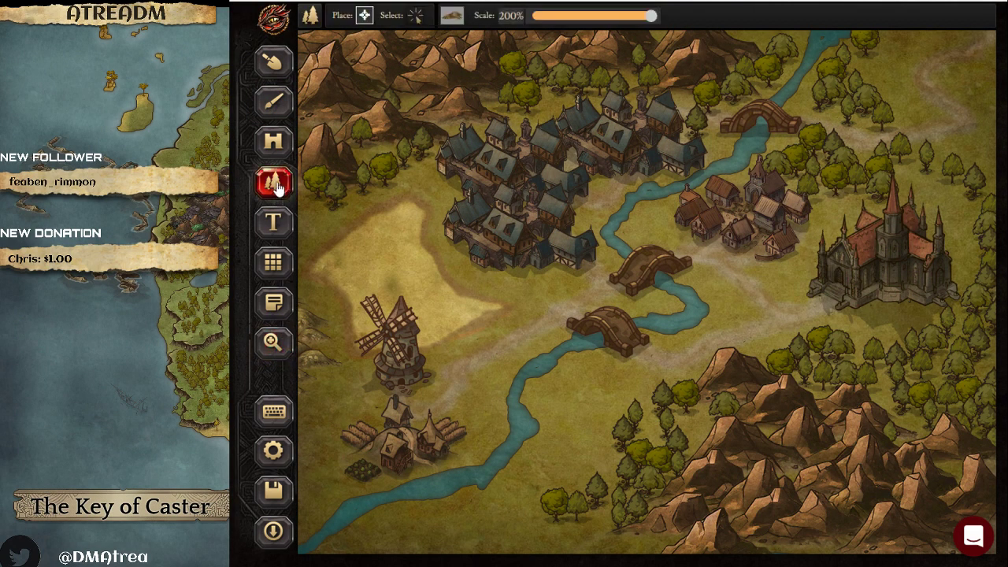
click(453, 16)
click(643, 99)
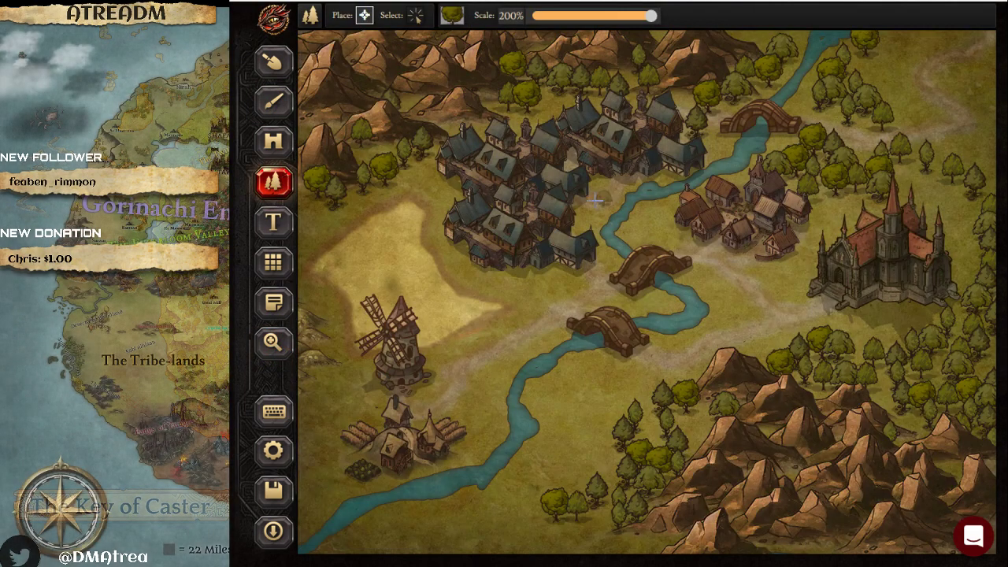
click(587, 221)
click(663, 219)
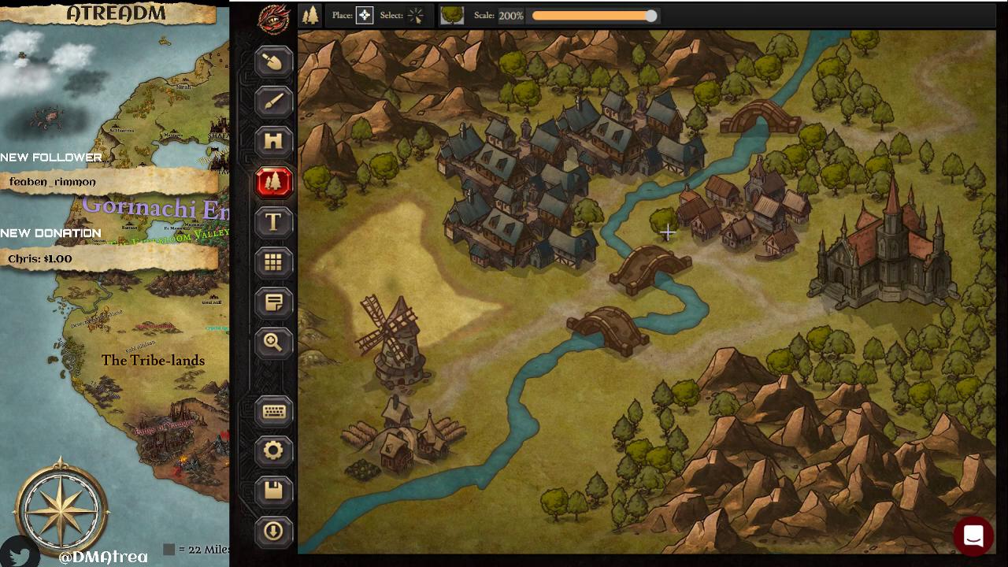
click(636, 214)
click(742, 175)
click(720, 143)
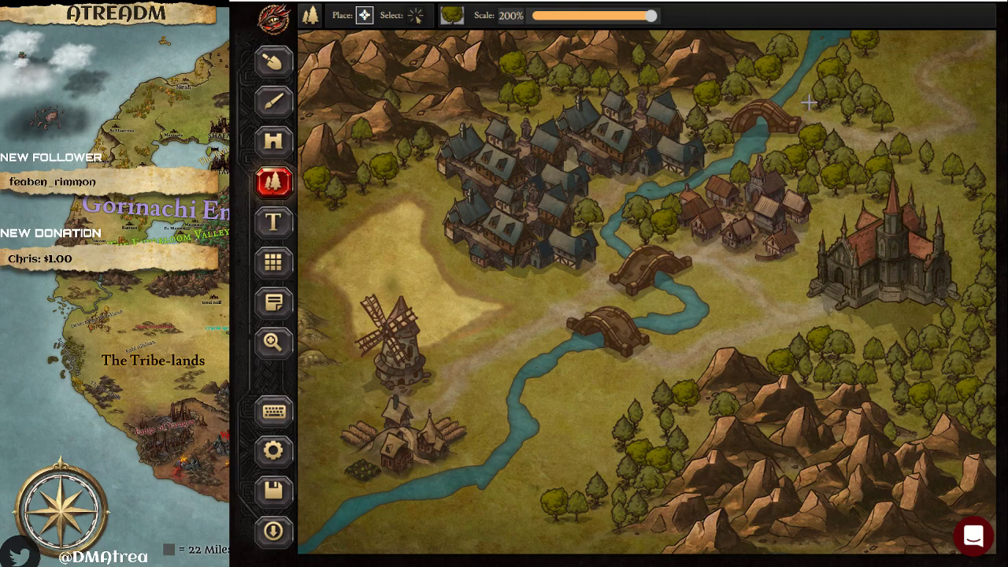
drag(855, 49, 923, 40)
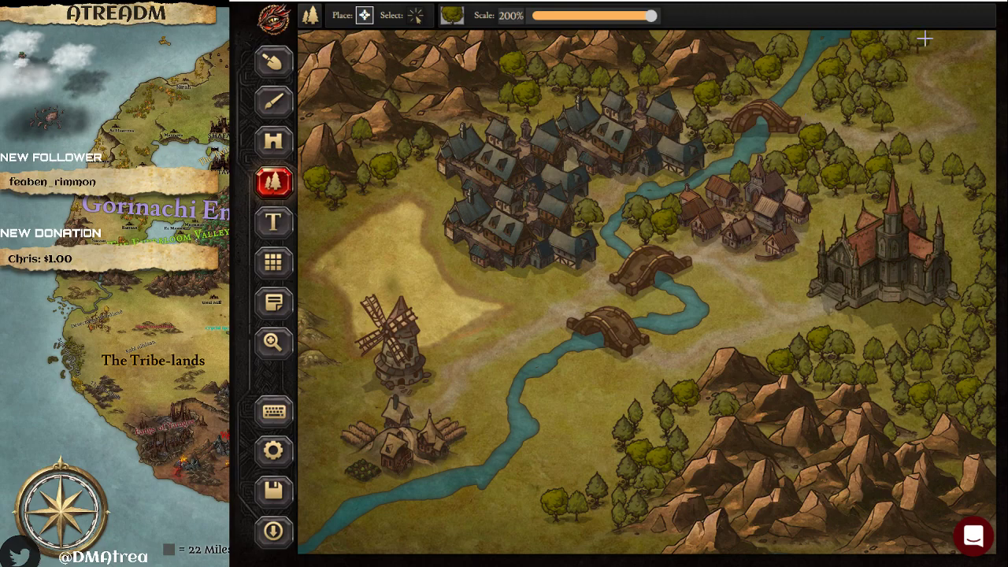
- Set up the brush to paint the background layer with the pale Land-8 texture at size 1 and 0.42 opacity
click(276, 103)
click(386, 15)
click(378, 52)
click(337, 15)
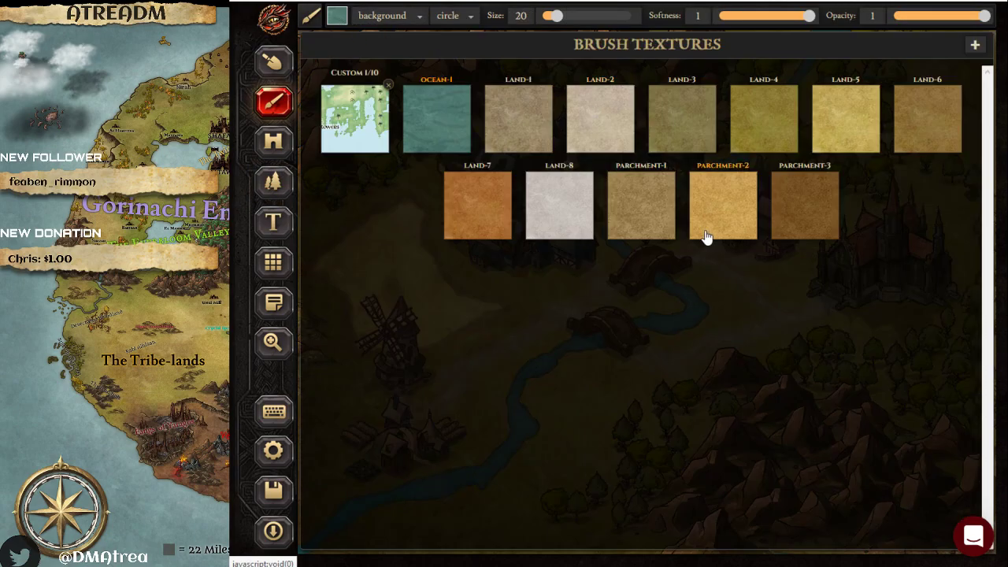
click(584, 193)
drag(553, 17, 546, 28)
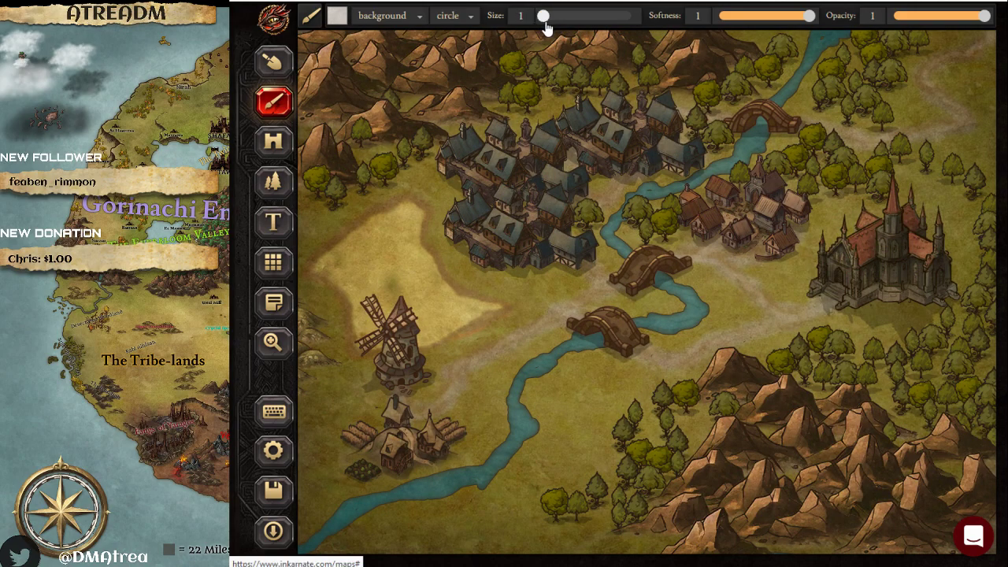
click(923, 16)
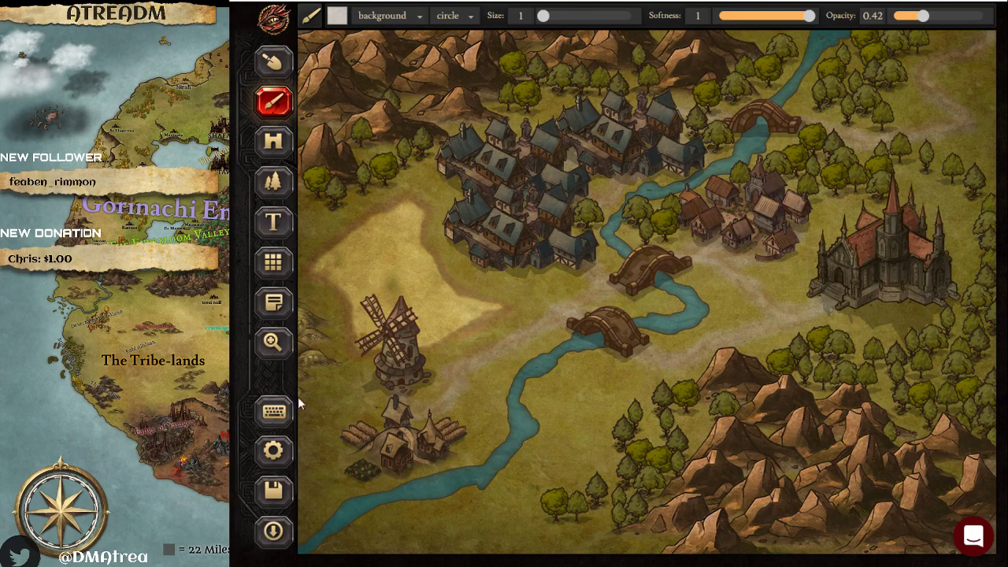
- Paint thin white ripple lines along the banks of the river bend east of the windmill, at size 2 and 0.73 opacity
click(274, 342)
scroll(495, 354, up, 5)
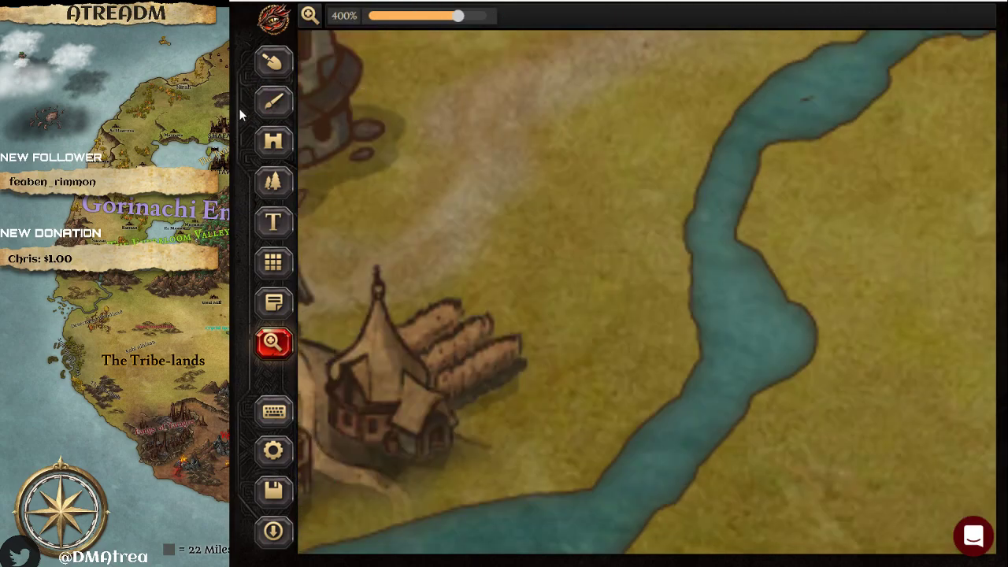
click(273, 101)
click(951, 15)
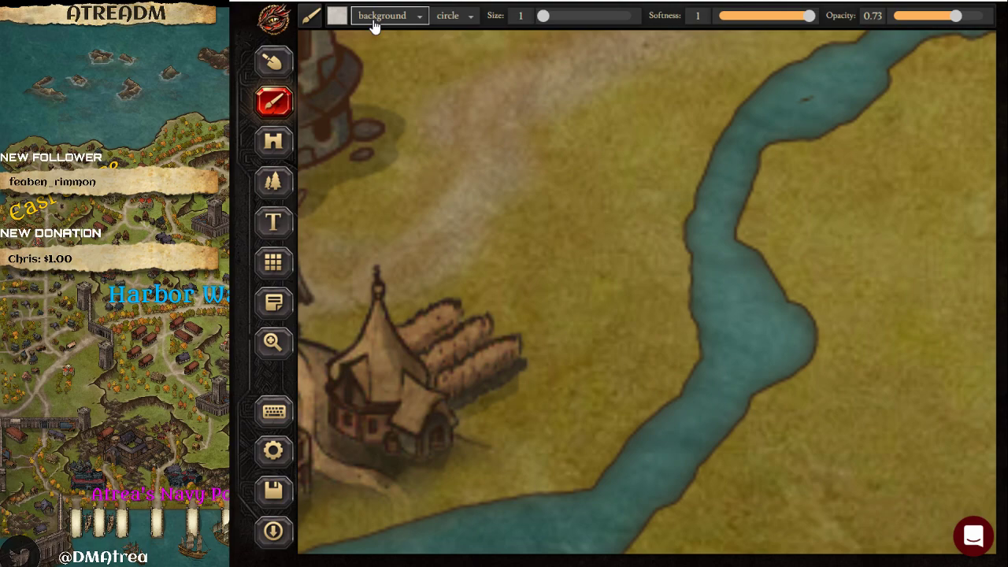
click(550, 16)
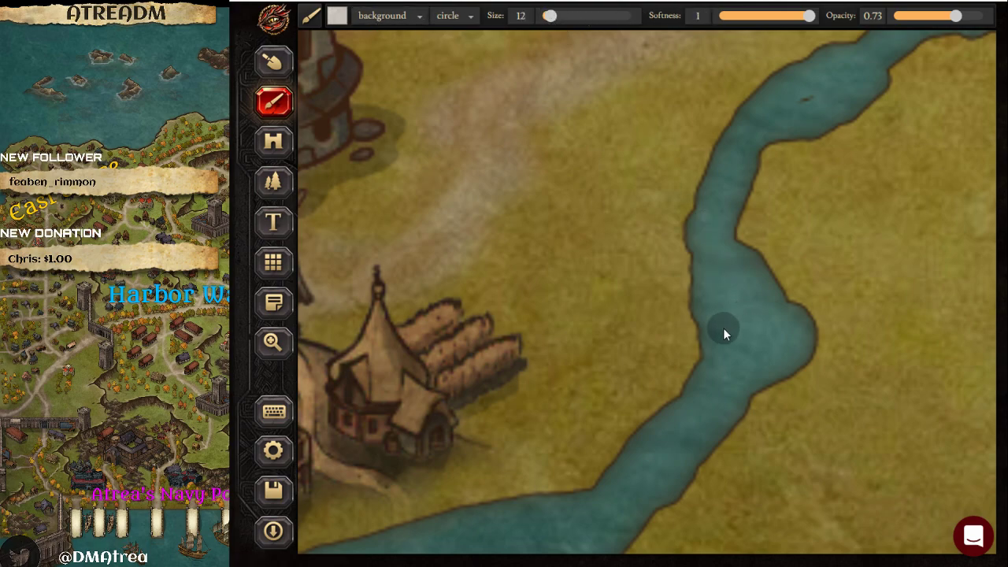
click(541, 17)
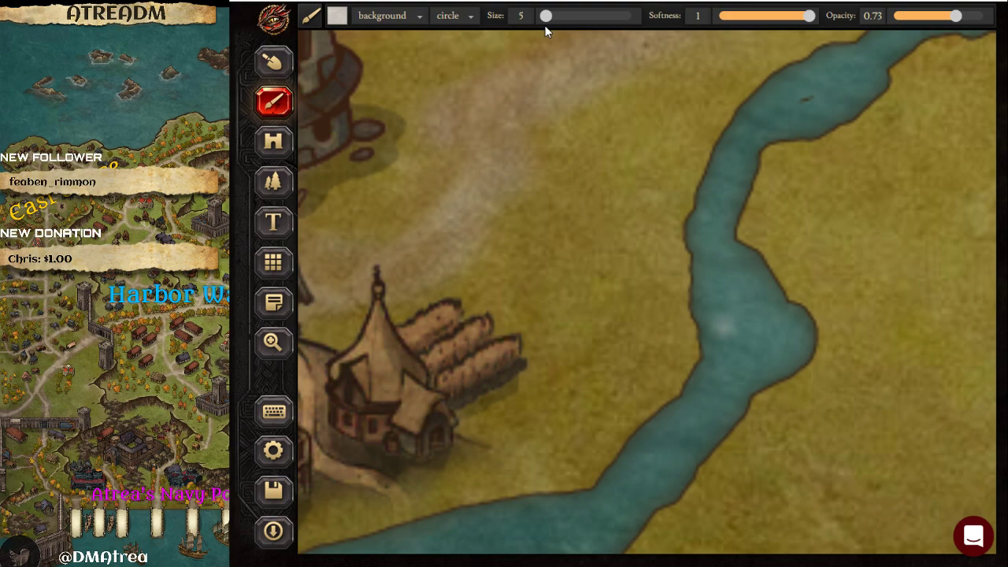
drag(545, 17, 541, 25)
drag(798, 79, 817, 71)
drag(880, 72, 855, 107)
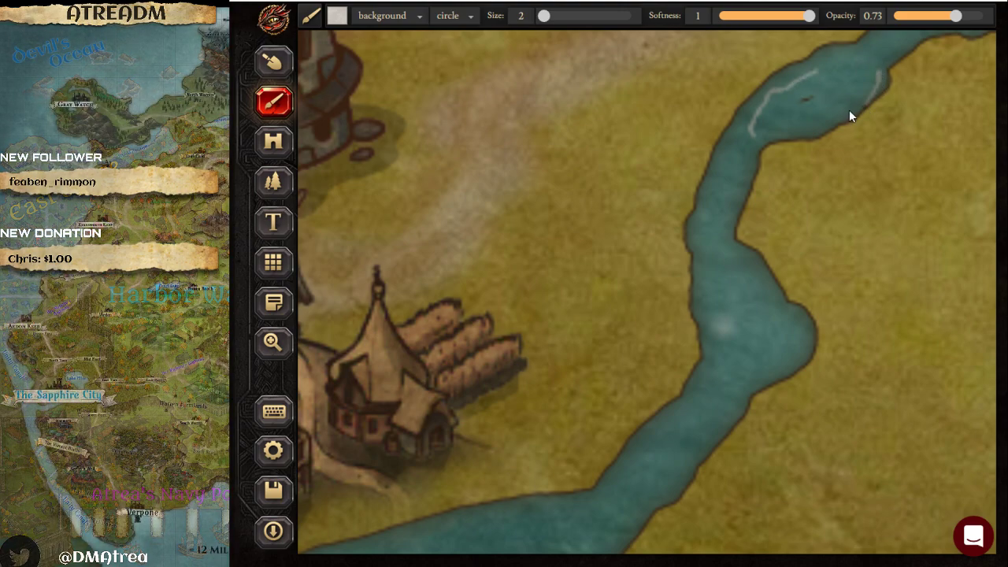
- Add fainter Land-8 ripples at 0.23 opacity down the river's lower bend and along the stretch beside the farm
click(902, 16)
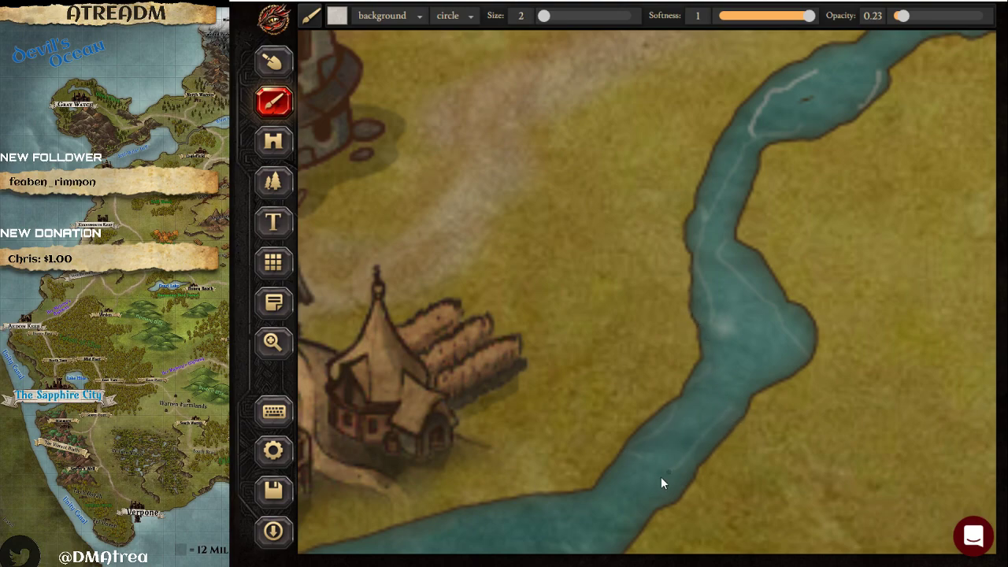
click(274, 341)
drag(394, 365, 531, 167)
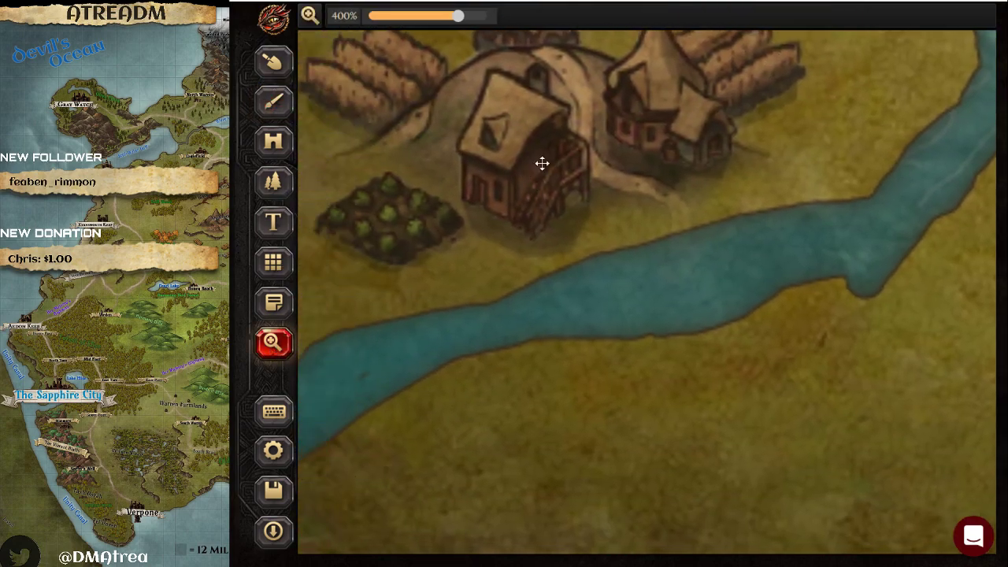
click(273, 102)
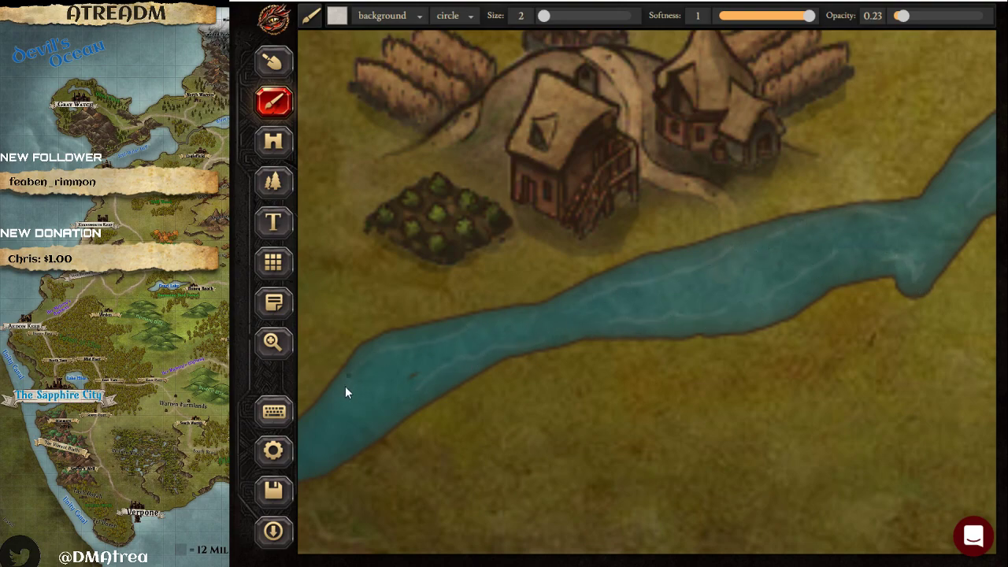
- Place a row of tiny green trees at 15% scale along the path west of the lower bridge
click(274, 341)
key(b)
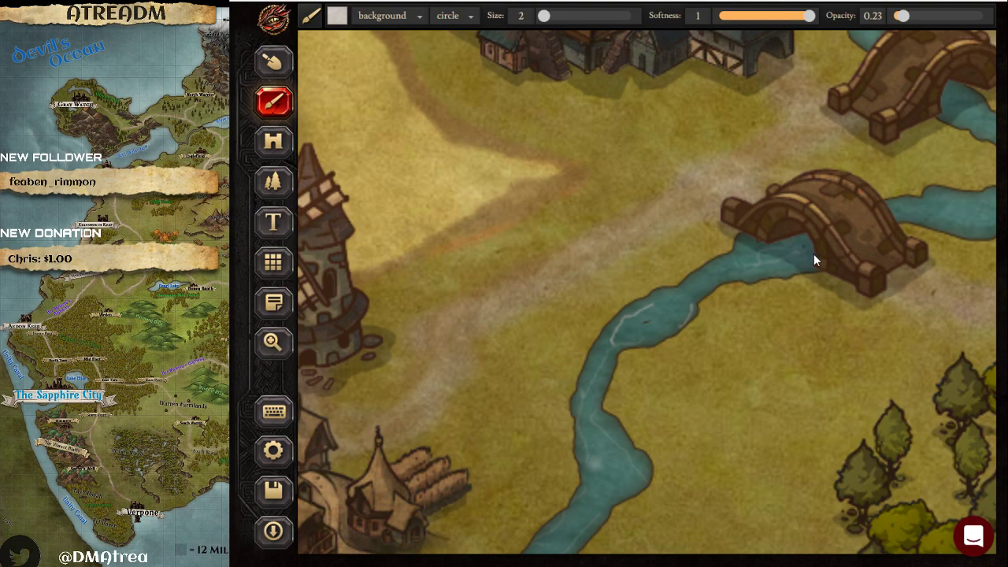
click(273, 181)
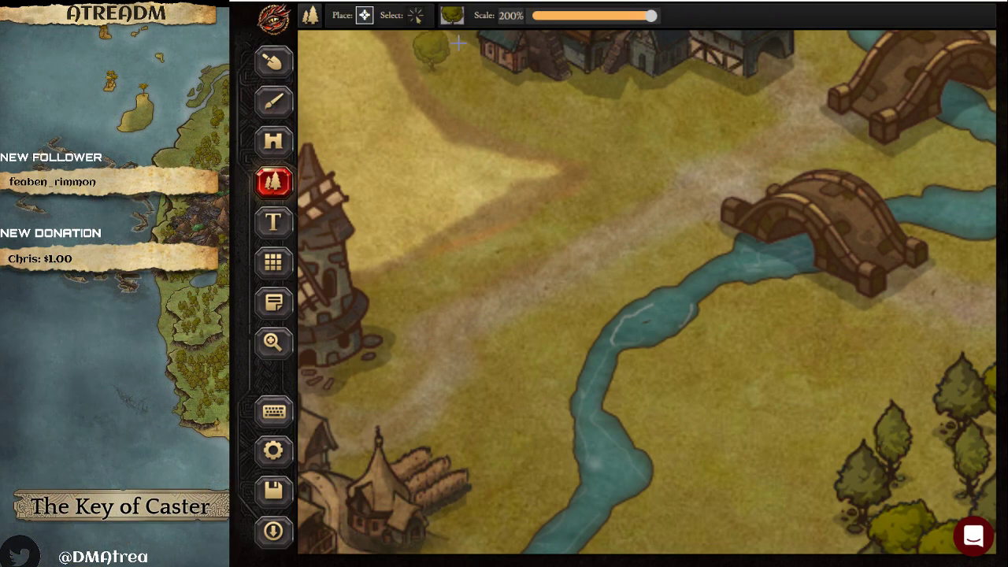
click(451, 16)
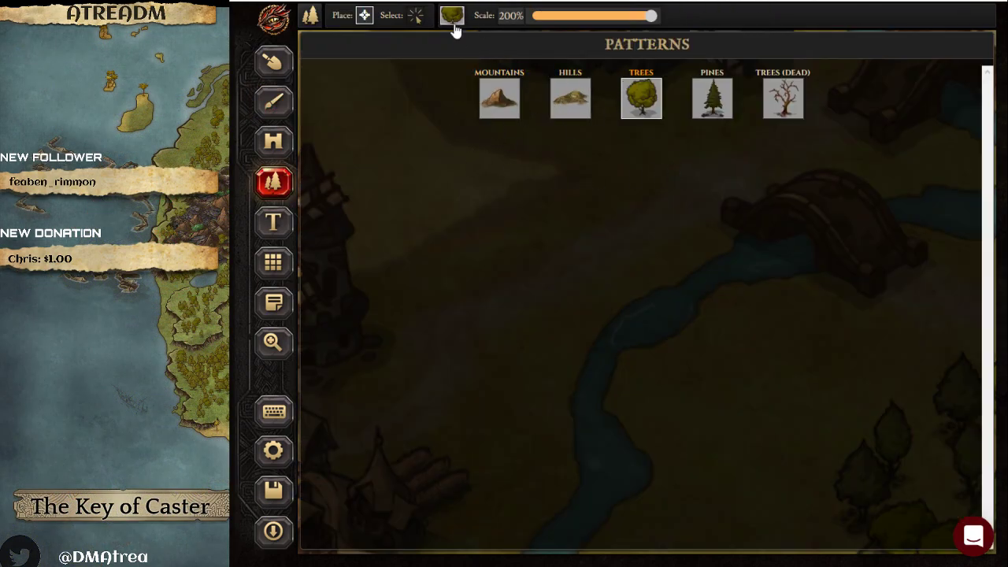
click(452, 17)
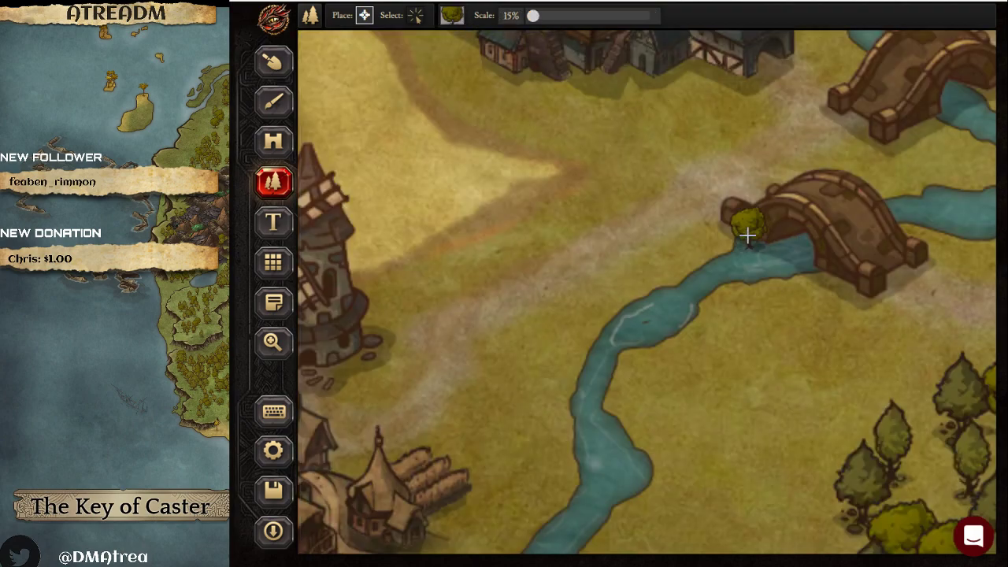
drag(650, 244, 555, 268)
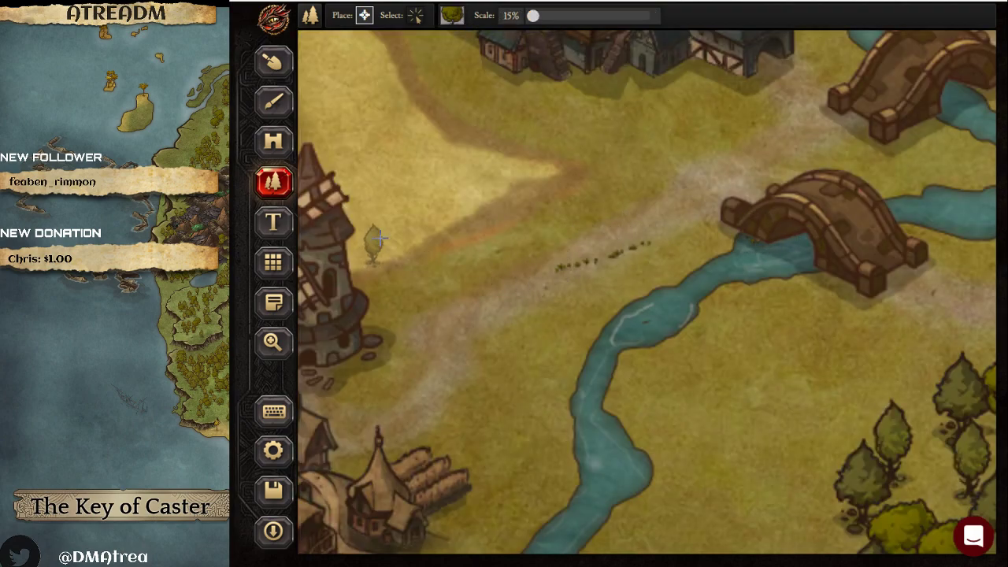
mouse_move(702, 212)
mouse_down()
mouse_move(714, 210)
mouse_move(709, 219)
mouse_up()
- Move groups of the tiny trees to both ends of the lower bridge as shrubs and push the group at its southern foot to the front
click(415, 15)
mouse_move(620, 170)
mouse_down()
mouse_move(713, 227)
mouse_move(716, 215)
mouse_move(721, 228)
mouse_move(732, 227)
mouse_up()
click(745, 193)
click(764, 217)
click(625, 234)
drag(623, 256, 874, 293)
click(630, 240)
drag(630, 240, 867, 292)
click(821, 302)
click(877, 295)
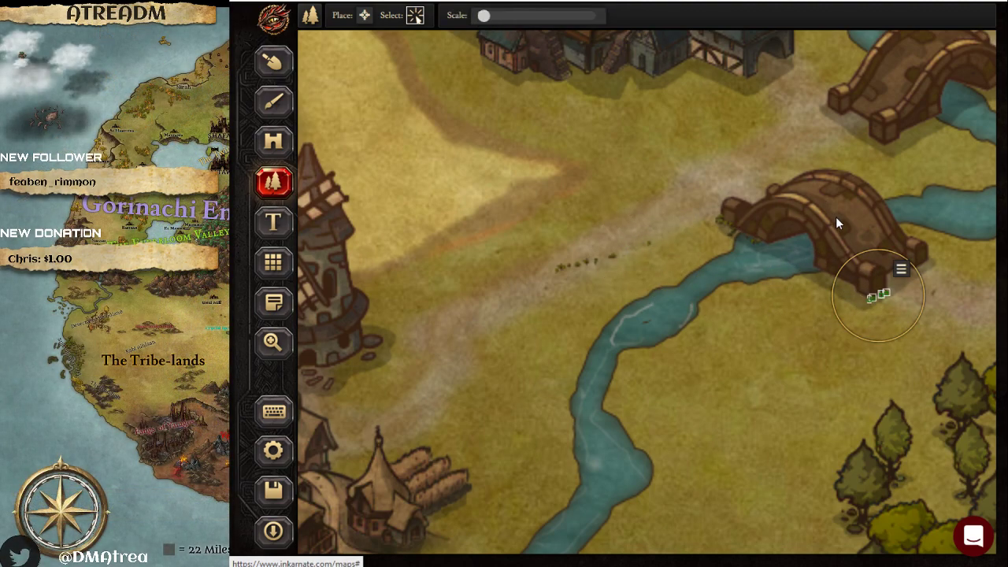
click(901, 270)
click(913, 290)
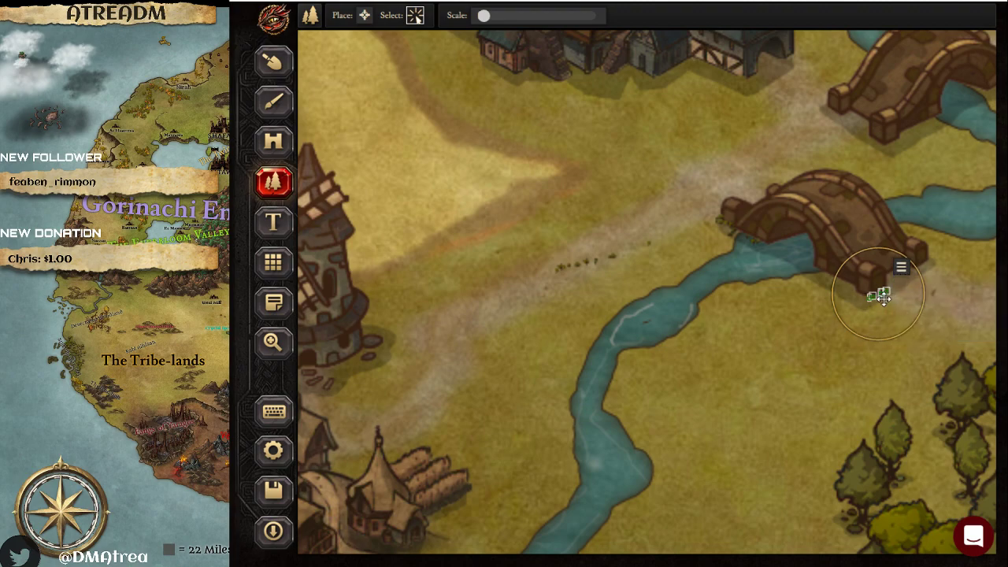
- Move another group of tiny shrubs from the path to the foot of the blue-roofed town's southern houses and adjust their spacing
drag(556, 207, 668, 101)
click(697, 88)
click(652, 97)
click(666, 88)
click(735, 93)
click(699, 79)
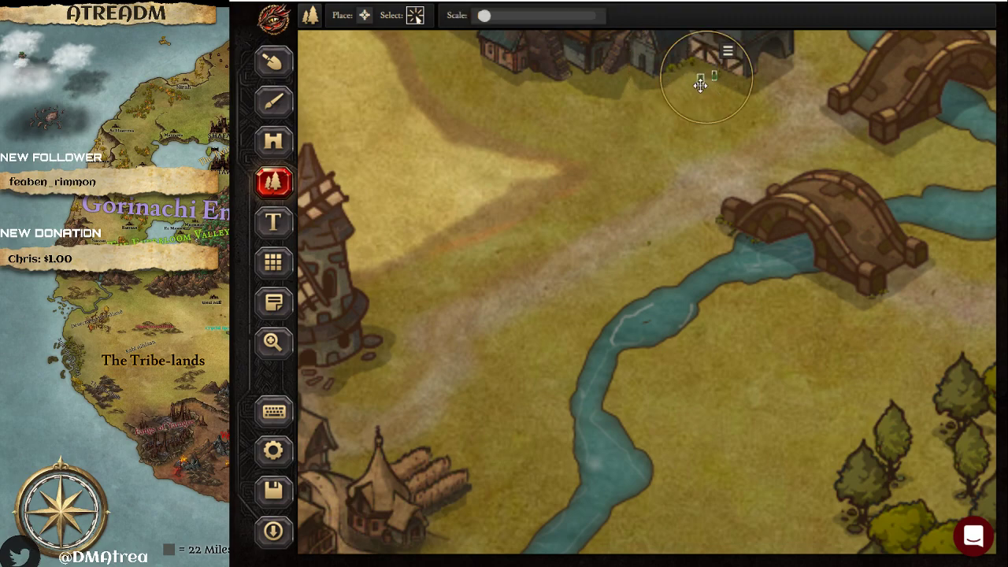
click(789, 172)
click(717, 73)
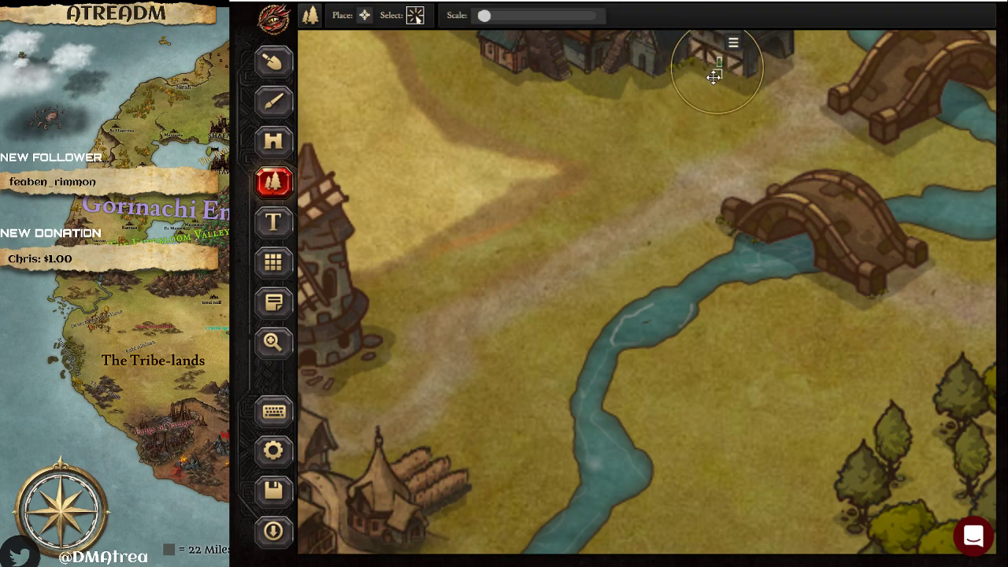
click(708, 95)
click(711, 68)
- Delete the leftover tiny shrub on the path west of the lower bridge
click(555, 223)
click(651, 241)
click(664, 222)
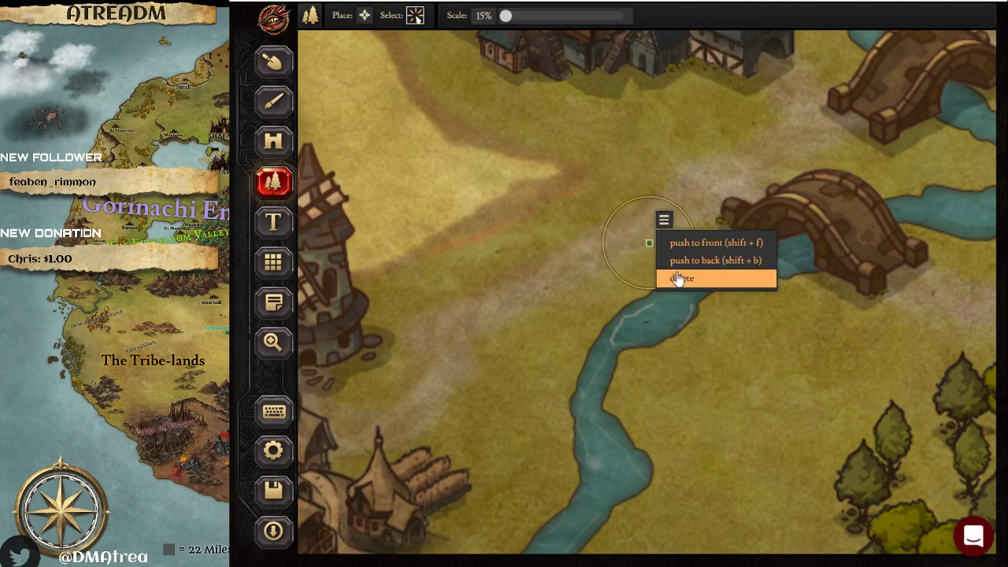
click(675, 263)
- Soften the river ripples with the Ocean-1 texture at size 48 and 0.23 opacity, undo the last stroke, and enlarge the brush to 128
key(b)
click(338, 16)
click(430, 117)
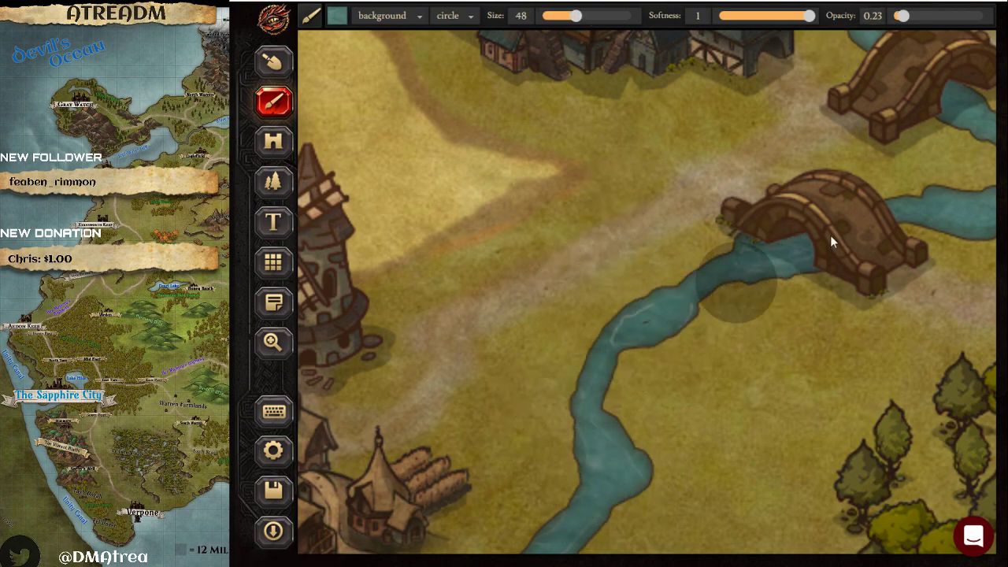
click(273, 344)
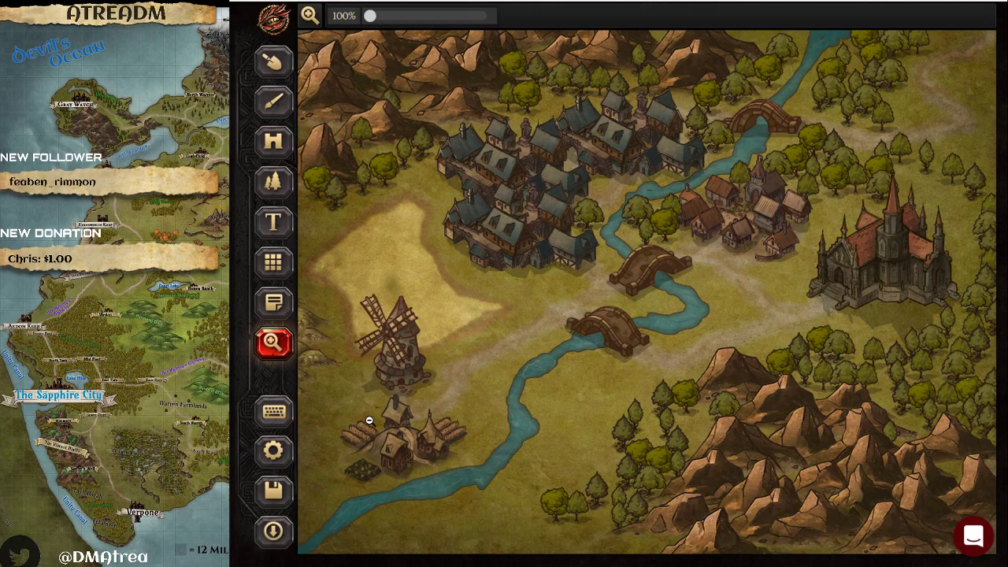
click(274, 101)
mouse_move(553, 371)
mouse_down()
mouse_move(524, 361)
mouse_move(513, 375)
mouse_move(563, 361)
mouse_move(494, 380)
mouse_move(548, 357)
mouse_up()
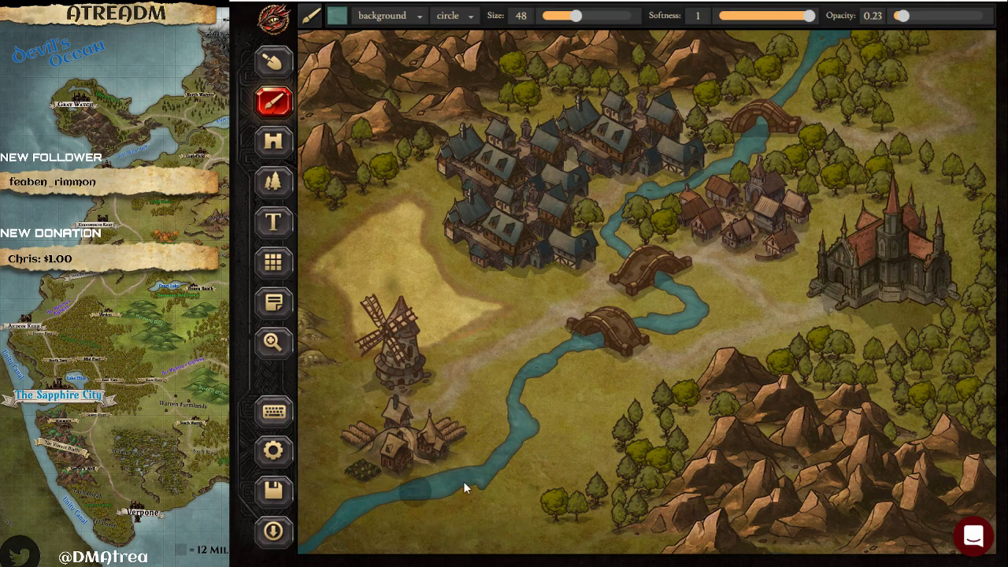
key(ctrl+z)
click(630, 15)
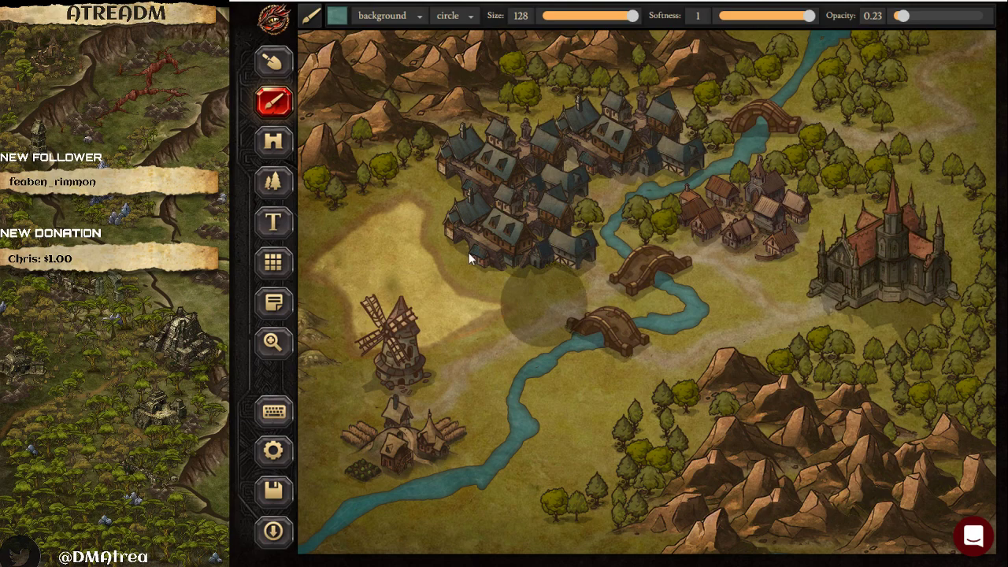
- Try thin Land-6 lines on the farm field's foreground layer at size 1, testing opacities of 0.37, 0.47, 0.6 and 1
click(338, 17)
click(386, 16)
click(382, 38)
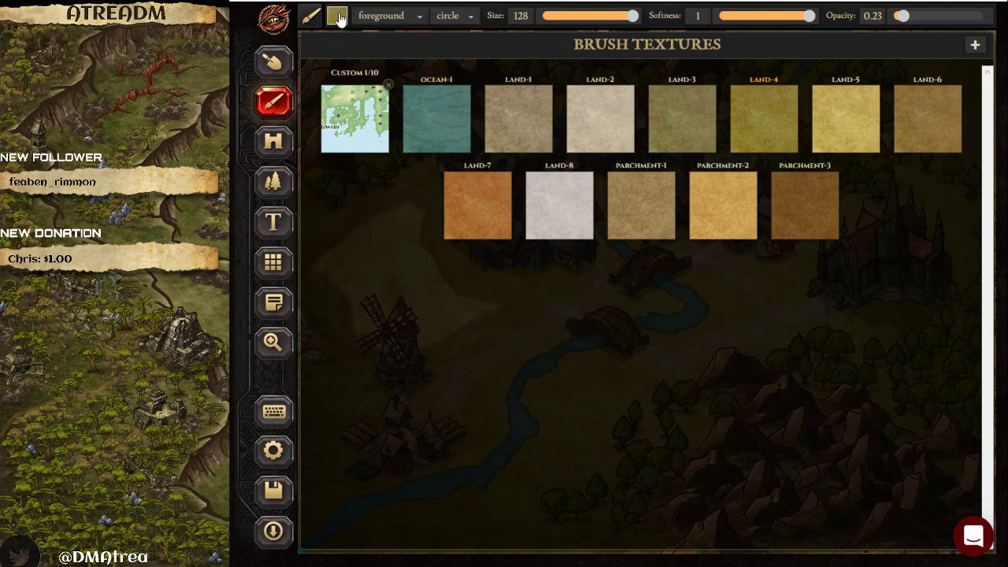
click(336, 17)
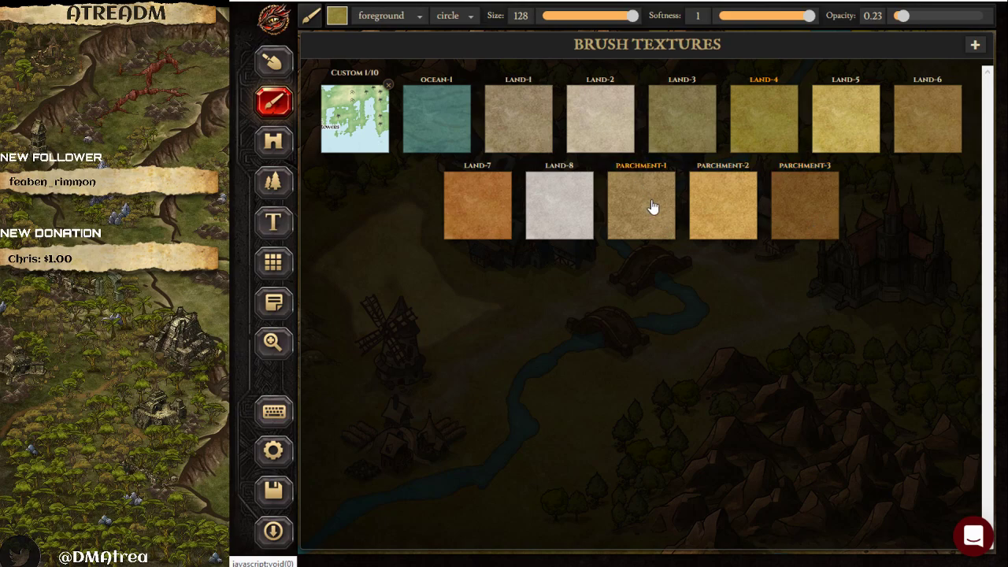
click(828, 167)
drag(544, 19, 546, 23)
drag(902, 16, 919, 16)
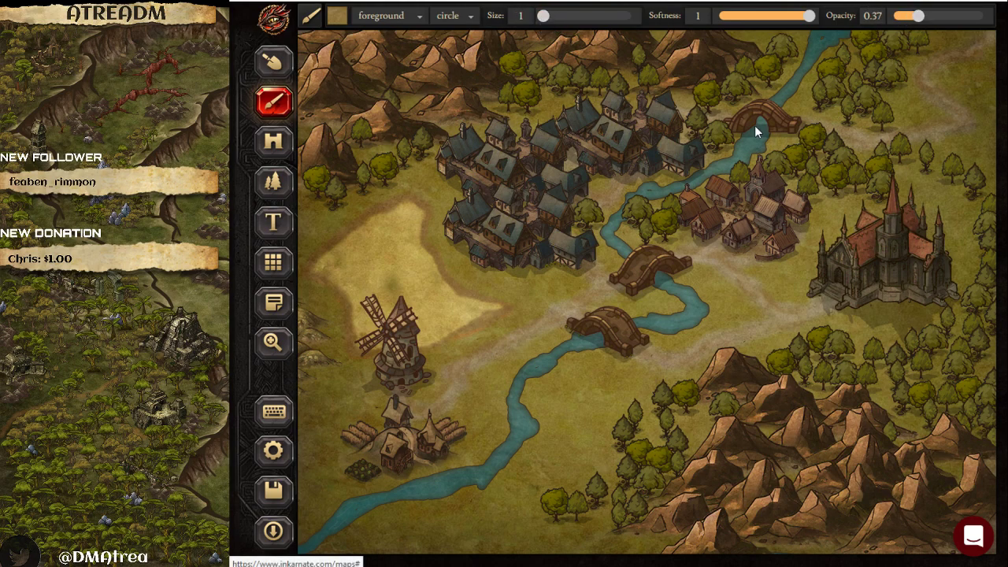
click(930, 16)
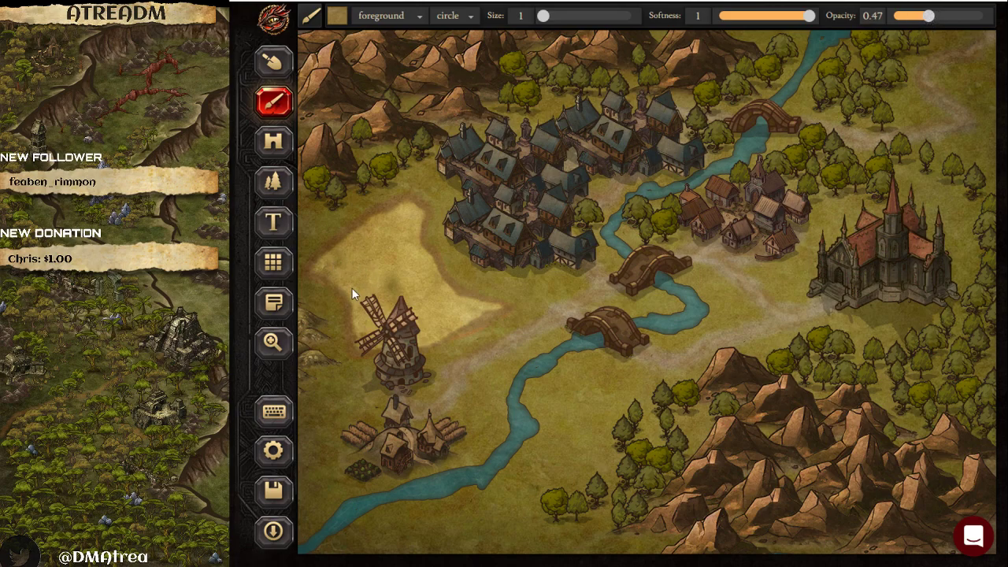
click(943, 17)
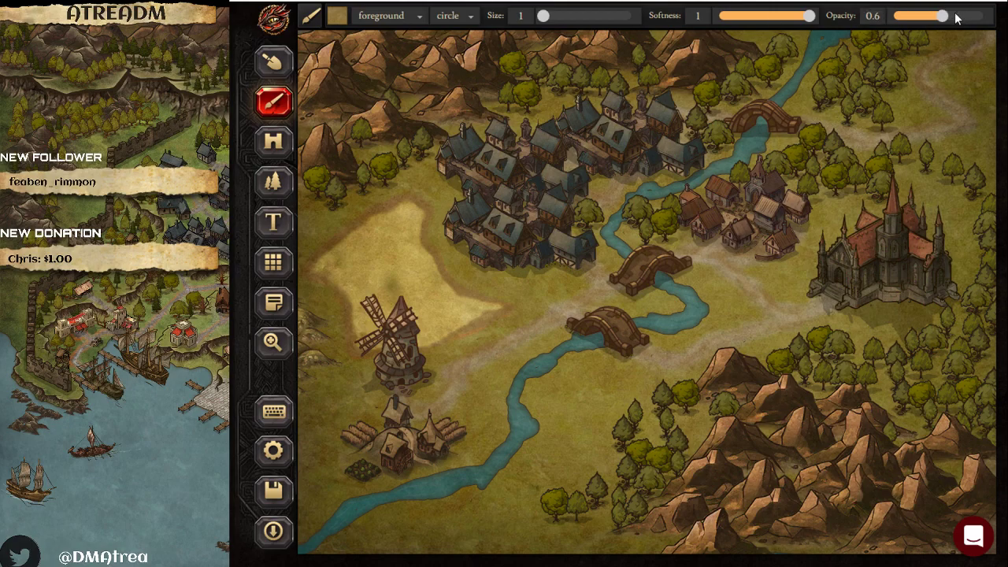
click(985, 15)
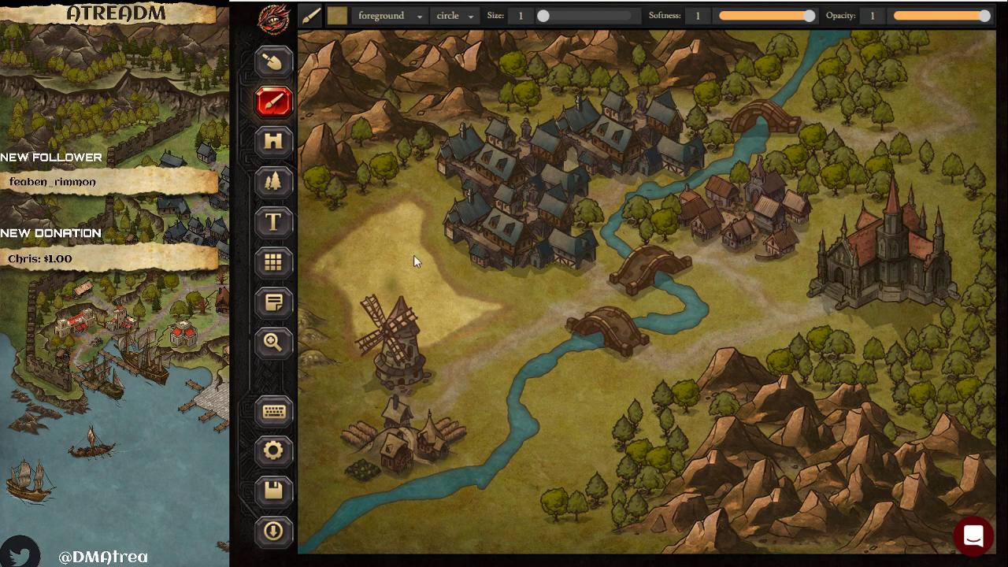
- Try drawing thin furrow lines across the farm field with the Land-7 texture at size 2 and 0.53 opacity
click(336, 17)
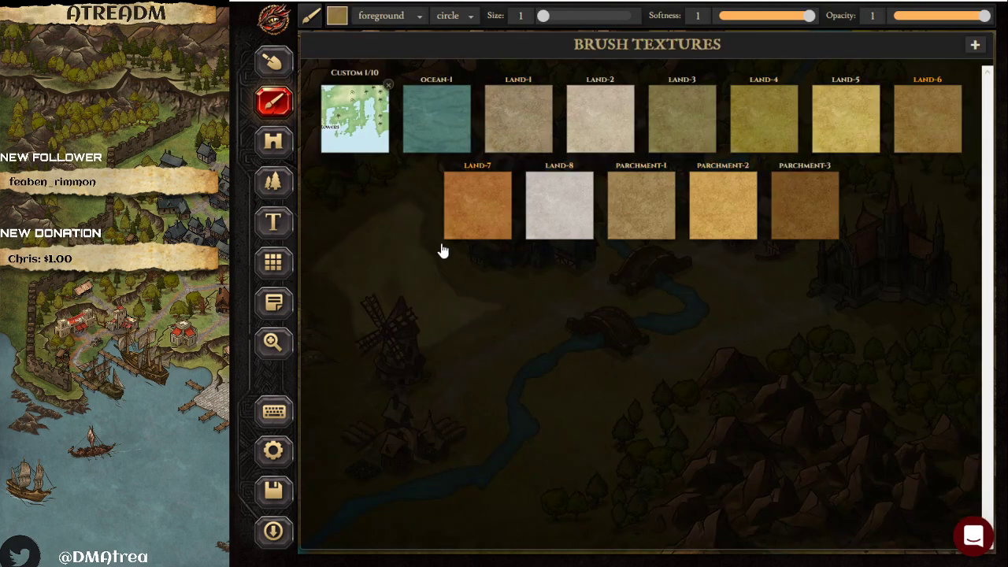
click(495, 213)
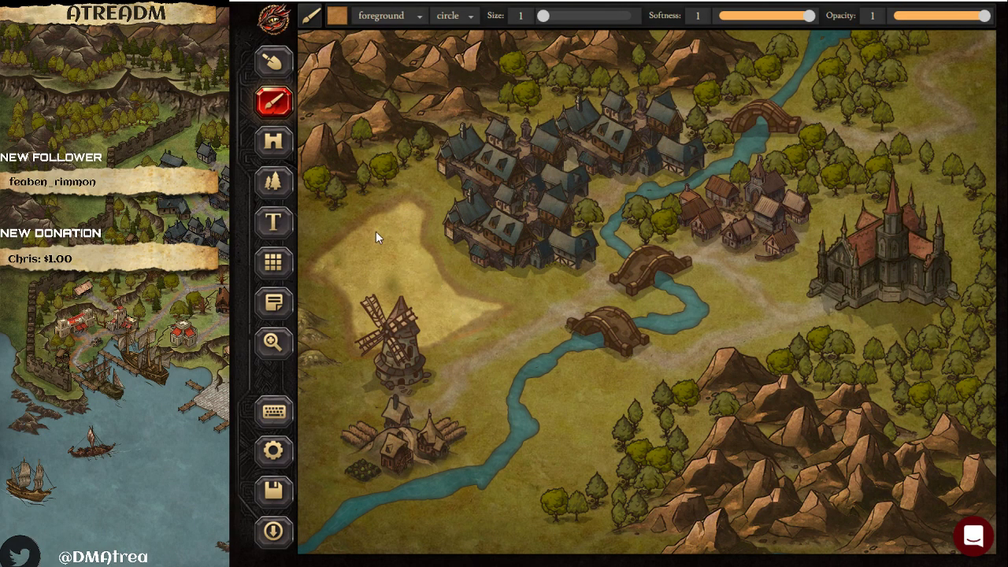
drag(542, 22, 544, 24)
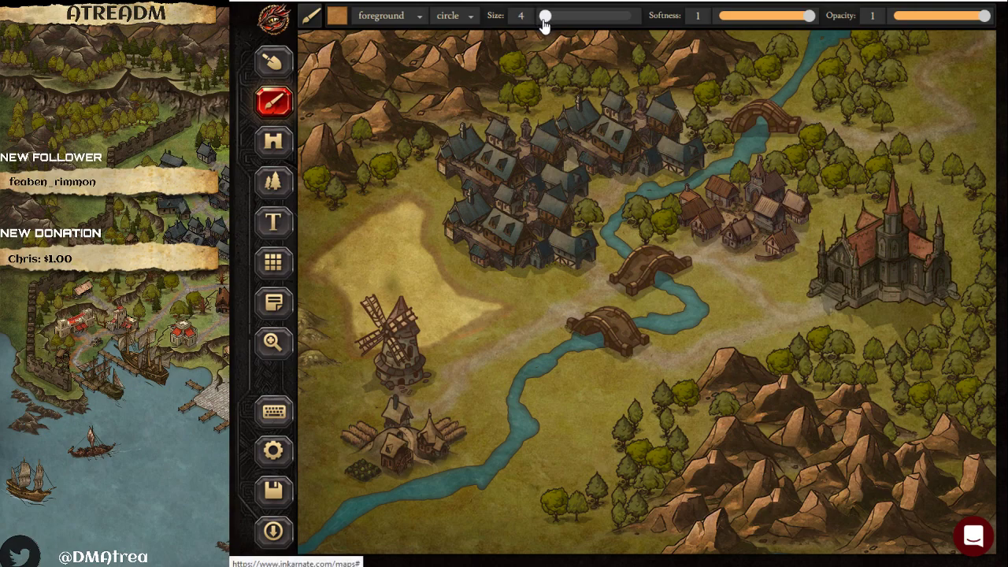
click(935, 15)
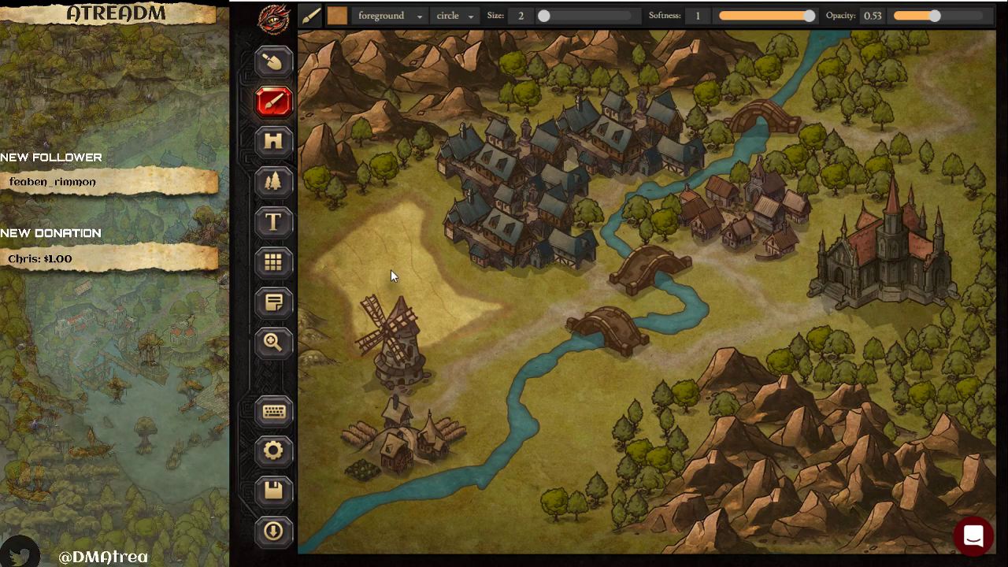
- Paint over the farm field's furrow lines with the Land-5 texture at size 128 and 0.53 opacity
click(338, 16)
click(872, 124)
drag(544, 15, 634, 15)
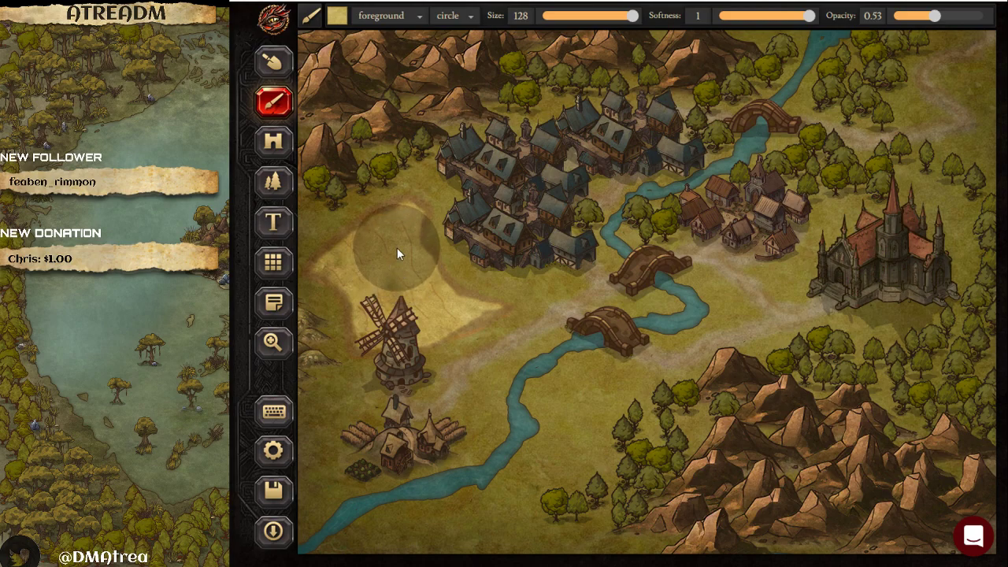
mouse_move(422, 313)
mouse_down()
mouse_move(385, 304)
mouse_move(379, 277)
mouse_move(354, 244)
mouse_up()
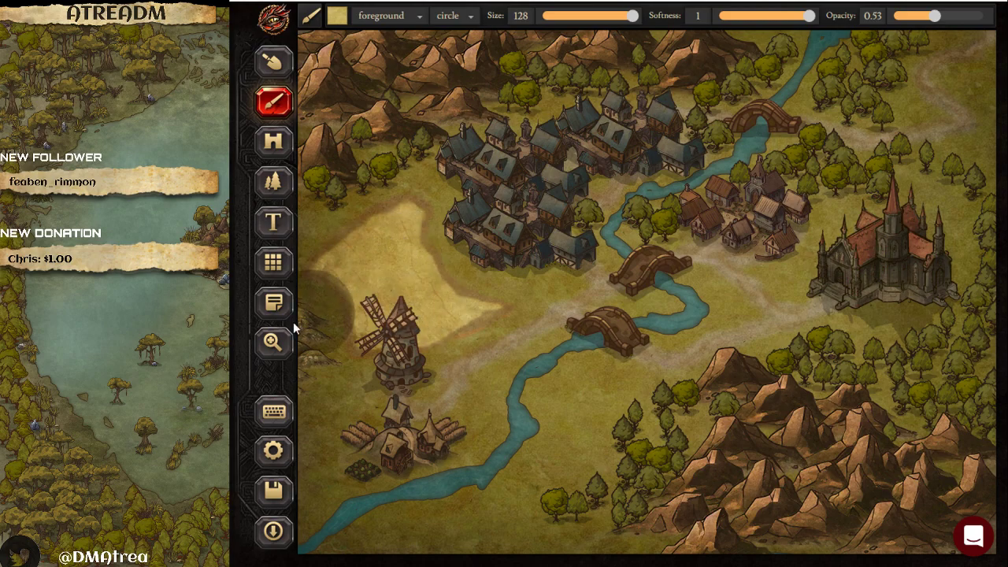
- Set the foreground brush to the custom texture made from the map image, at size 128, softness 0 and opacity 1
click(273, 342)
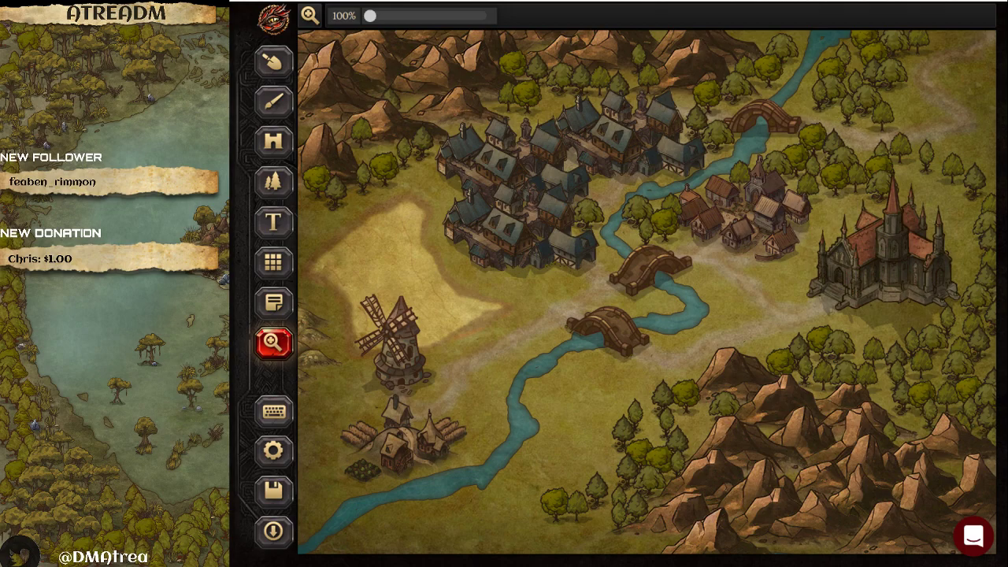
scroll(498, 173, up, 1)
scroll(497, 265, down, 1)
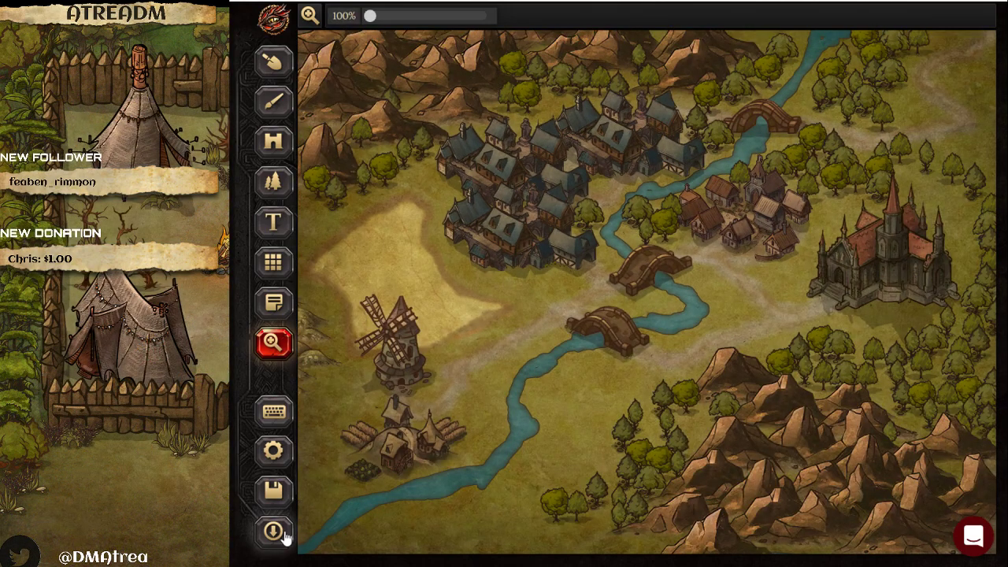
click(291, 115)
click(337, 16)
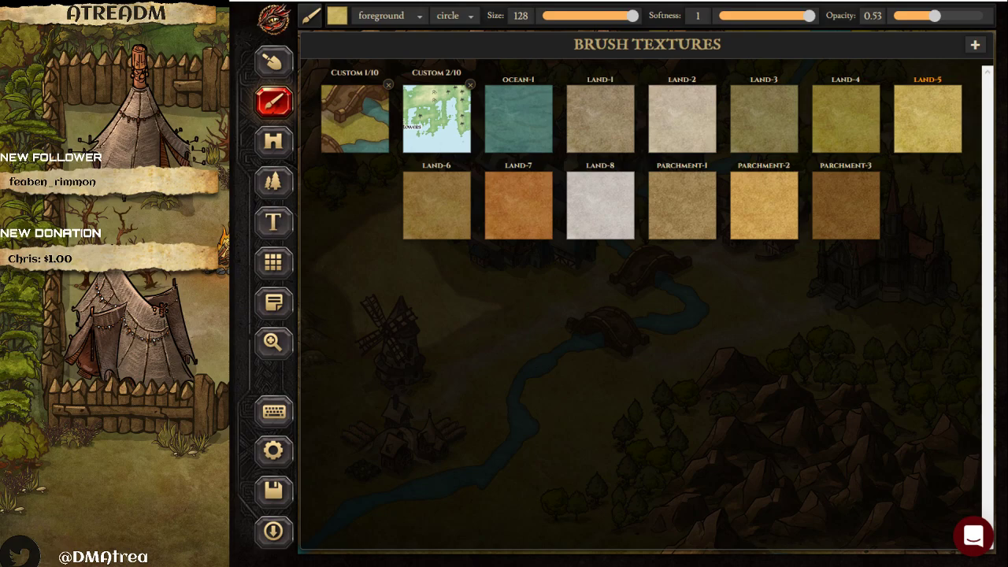
click(352, 138)
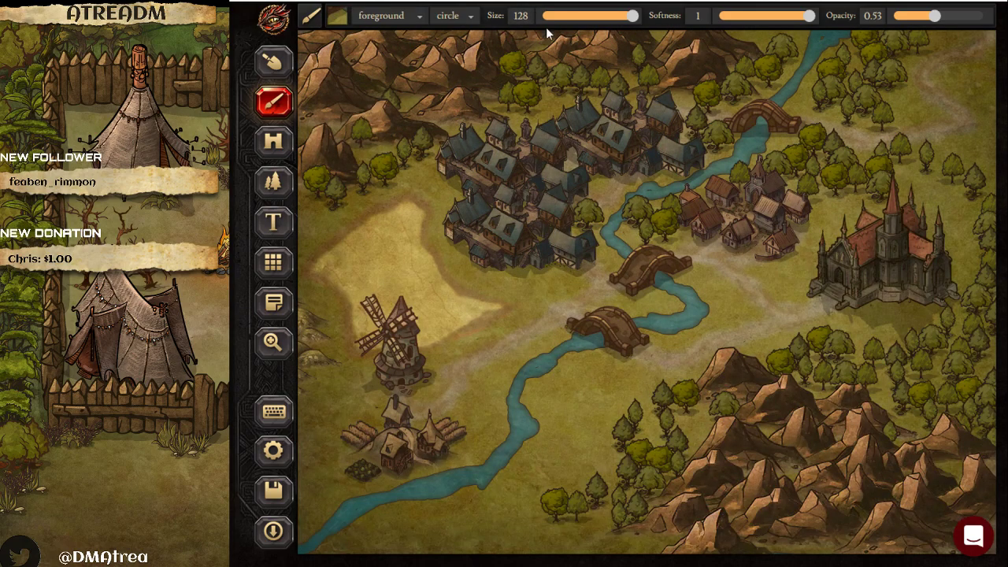
drag(934, 16, 986, 15)
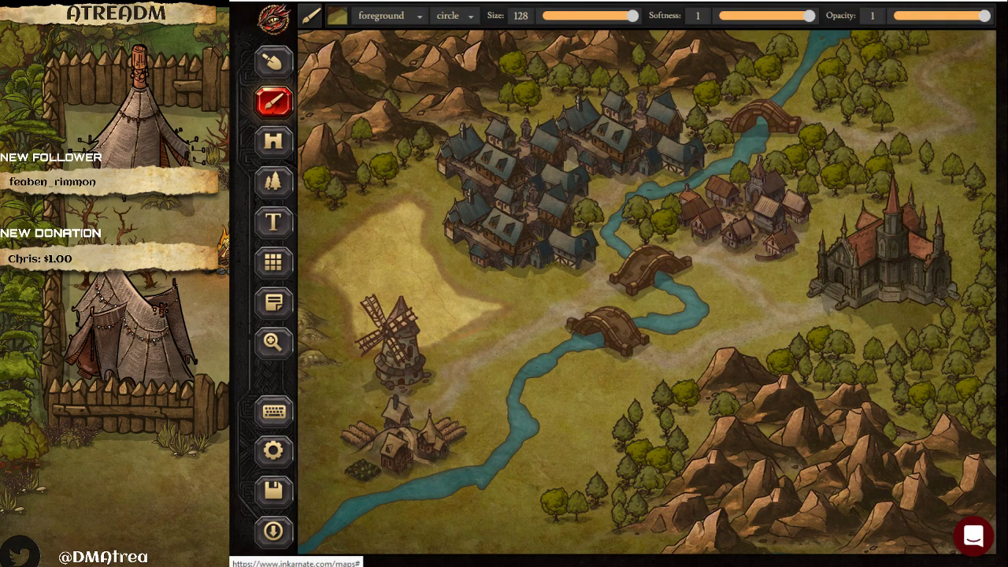
drag(809, 16, 719, 16)
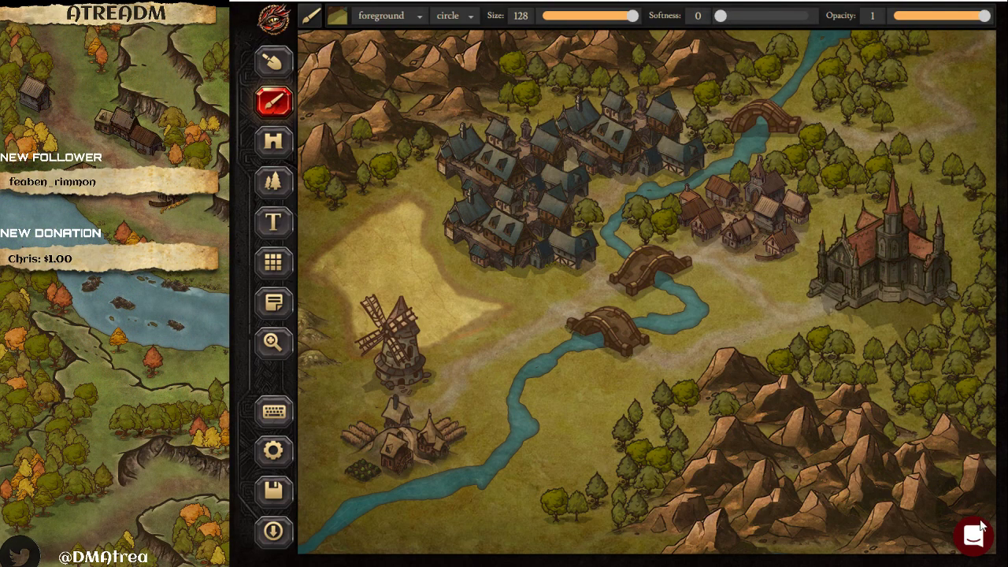
- Select all buildings and bridges on the map and delete them
click(274, 141)
click(413, 16)
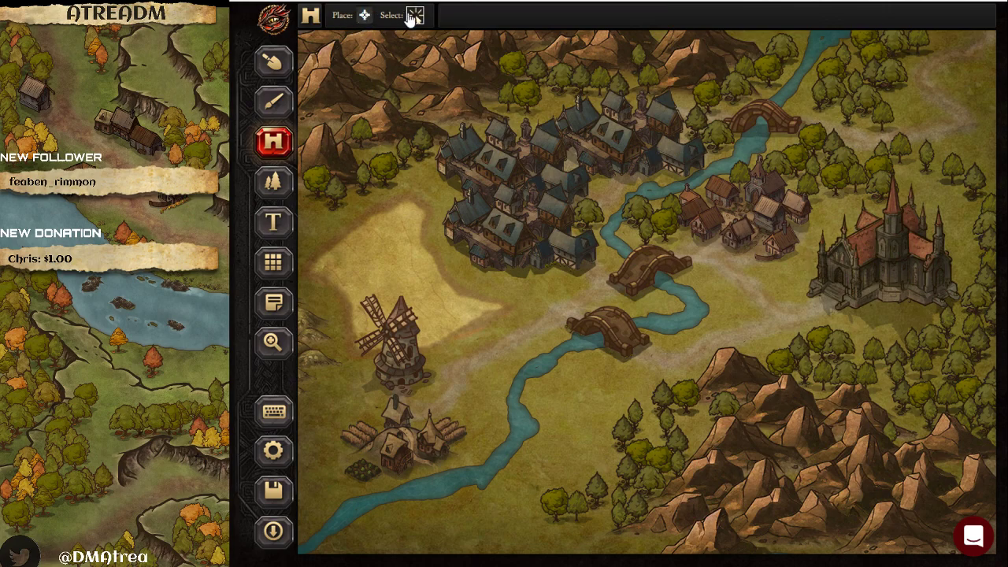
drag(305, 36, 996, 483)
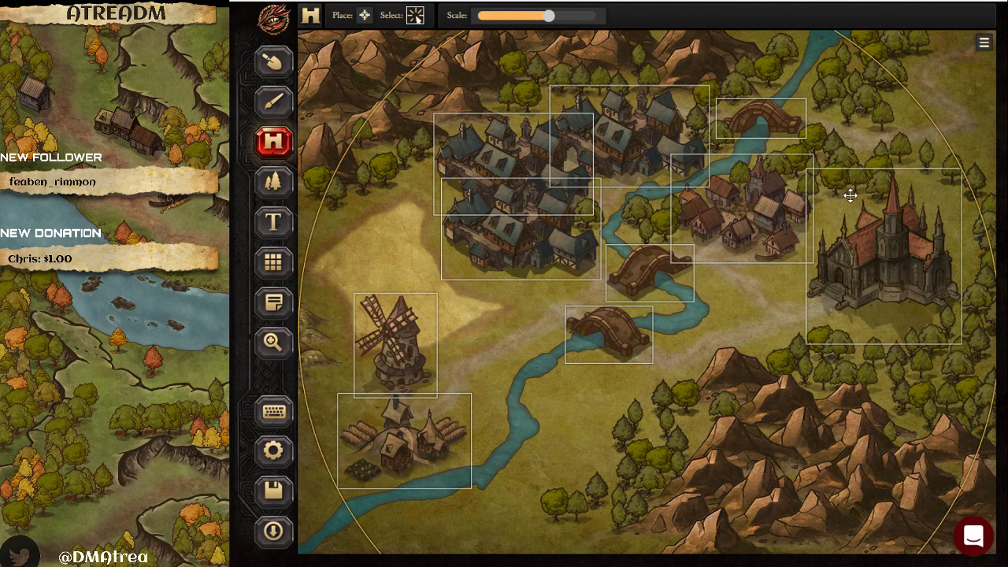
click(987, 44)
click(993, 70)
- Select all trees and mountains across the whole map and delete them
click(273, 181)
drag(298, 31, 1005, 522)
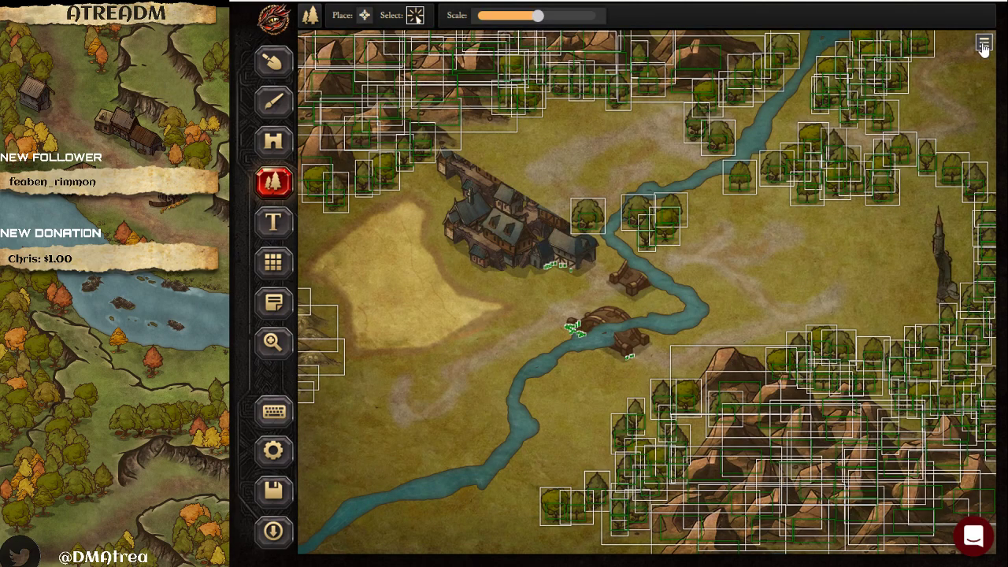
click(983, 46)
click(991, 106)
- Fill in the whole river with landmass using the circular add brush at size 128
key(l)
drag(542, 18, 623, 16)
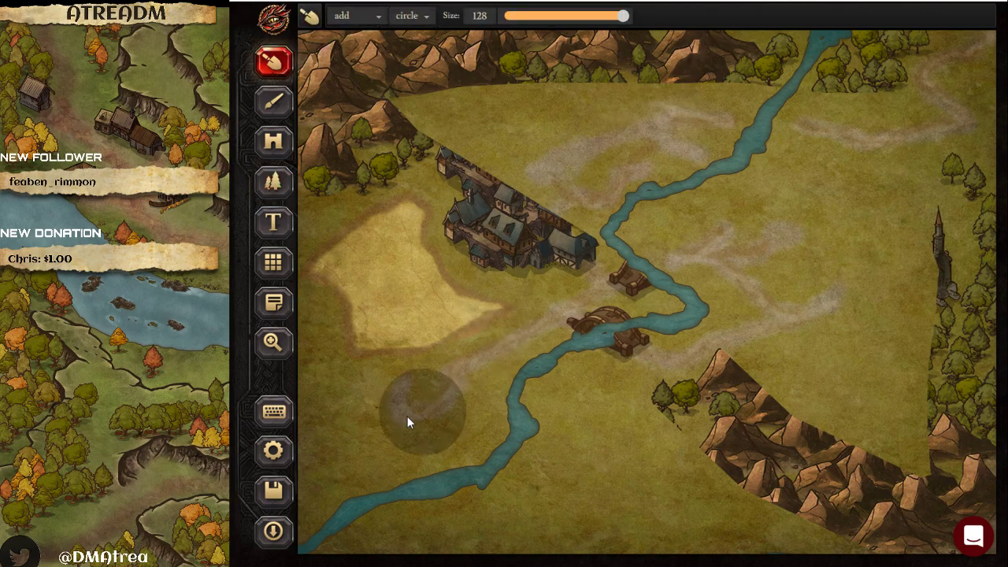
mouse_move(308, 518)
mouse_down()
mouse_move(430, 501)
mouse_move(524, 440)
mouse_move(513, 354)
mouse_move(655, 308)
mouse_move(626, 266)
mouse_move(658, 192)
mouse_move(804, 110)
mouse_move(823, 39)
mouse_up()
- Paint the custom map-image texture over the entire map as foreground at size 128, softness 0 and opacity 1
click(268, 107)
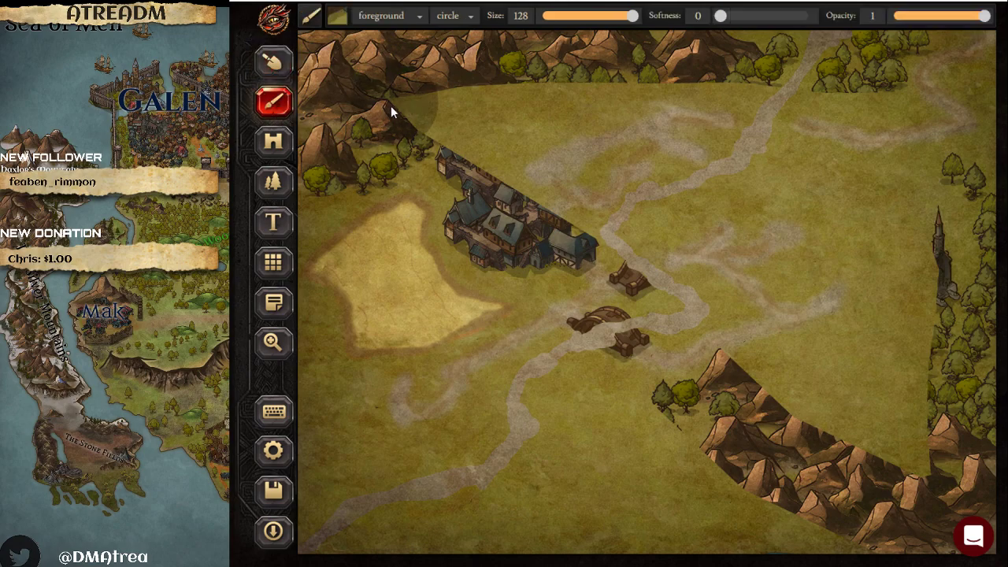
mouse_move(330, 55)
mouse_down()
mouse_move(979, 70)
mouse_move(506, 130)
mouse_move(344, 136)
mouse_move(895, 139)
mouse_move(932, 151)
mouse_move(434, 250)
mouse_move(808, 322)
mouse_move(994, 338)
mouse_move(527, 395)
mouse_move(853, 503)
mouse_move(863, 555)
mouse_move(348, 529)
mouse_move(563, 515)
mouse_move(385, 503)
mouse_move(395, 424)
mouse_move(350, 392)
mouse_move(327, 183)
mouse_move(345, 433)
mouse_move(407, 389)
mouse_move(419, 398)
mouse_move(382, 290)
mouse_move(487, 260)
mouse_move(436, 366)
mouse_up()
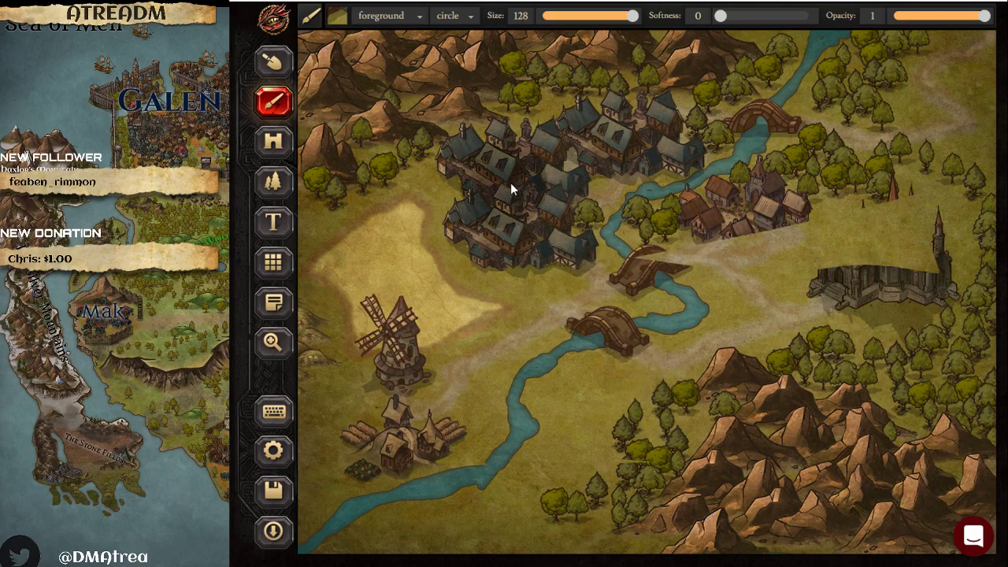
drag(717, 268, 966, 255)
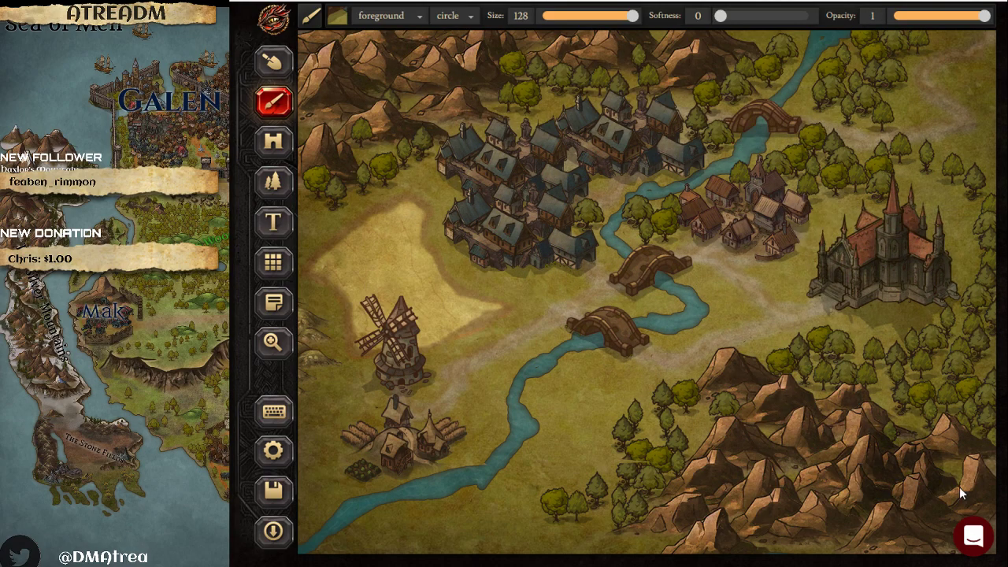
- Paint the Parchment-2 texture over the whole map at size 128, softness 0 and opacity 0.25
click(337, 16)
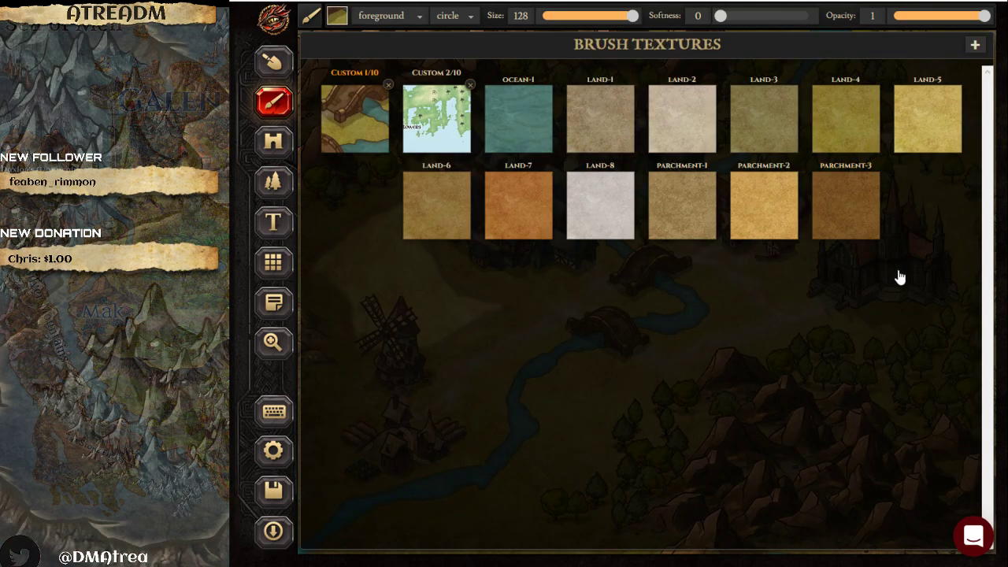
click(777, 193)
drag(906, 16, 908, 24)
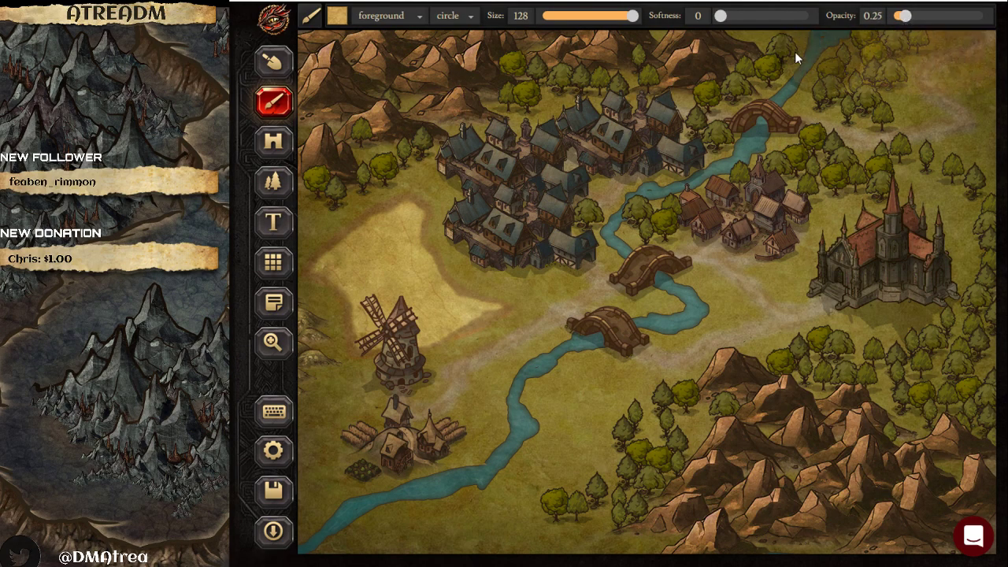
mouse_move(309, 60)
mouse_down()
mouse_move(354, 95)
mouse_move(932, 136)
mouse_move(993, 167)
mouse_move(912, 199)
mouse_move(523, 190)
mouse_move(397, 202)
mouse_move(341, 197)
mouse_move(323, 153)
mouse_move(426, 148)
mouse_move(489, 127)
mouse_move(359, 198)
mouse_move(331, 235)
mouse_move(308, 342)
mouse_move(304, 553)
mouse_move(315, 531)
mouse_move(340, 524)
mouse_move(582, 526)
mouse_move(934, 506)
mouse_move(965, 208)
mouse_move(856, 244)
mouse_move(670, 228)
mouse_move(476, 224)
mouse_move(382, 234)
mouse_move(324, 258)
mouse_move(851, 290)
mouse_move(932, 308)
mouse_move(773, 351)
mouse_move(442, 347)
mouse_move(361, 364)
mouse_move(364, 396)
mouse_move(876, 407)
mouse_move(968, 428)
mouse_move(872, 456)
mouse_move(668, 468)
mouse_move(432, 464)
mouse_move(379, 477)
mouse_move(383, 511)
mouse_move(731, 552)
mouse_move(944, 405)
mouse_up()
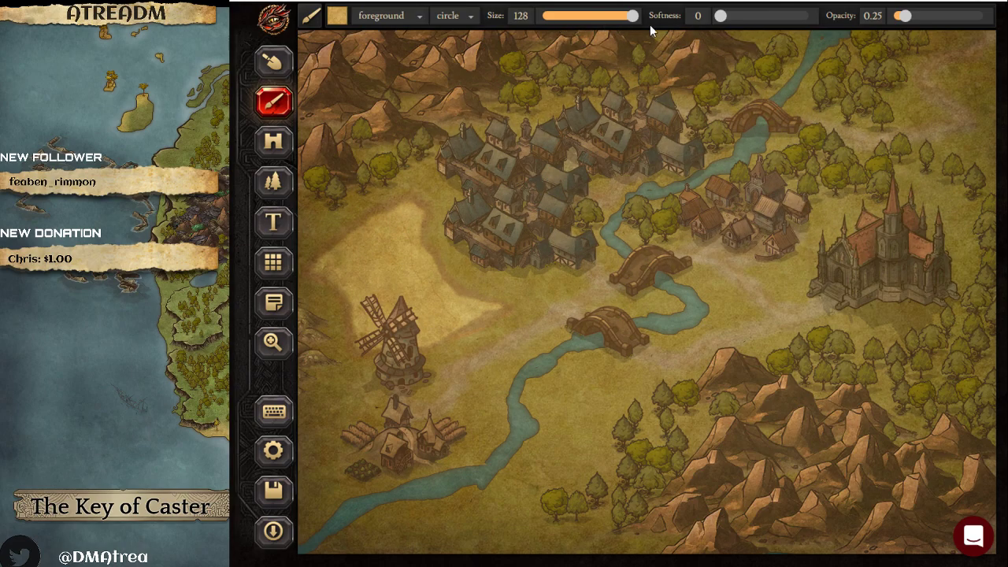
- Set the foreground brush to softness 1 and opacity 0.36, and change its texture to Parchment-3
drag(720, 16, 810, 16)
drag(903, 15, 917, 15)
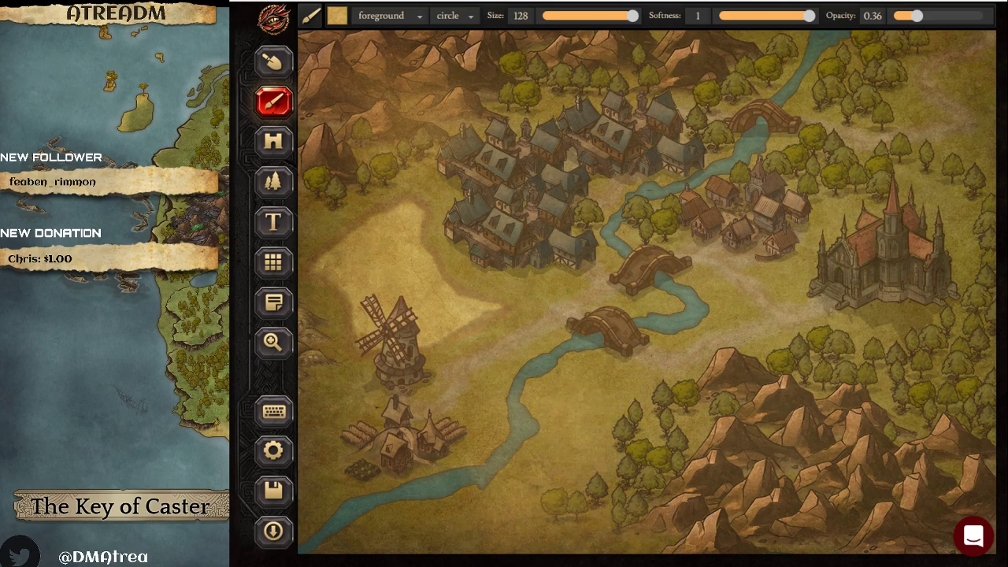
click(336, 16)
click(827, 217)
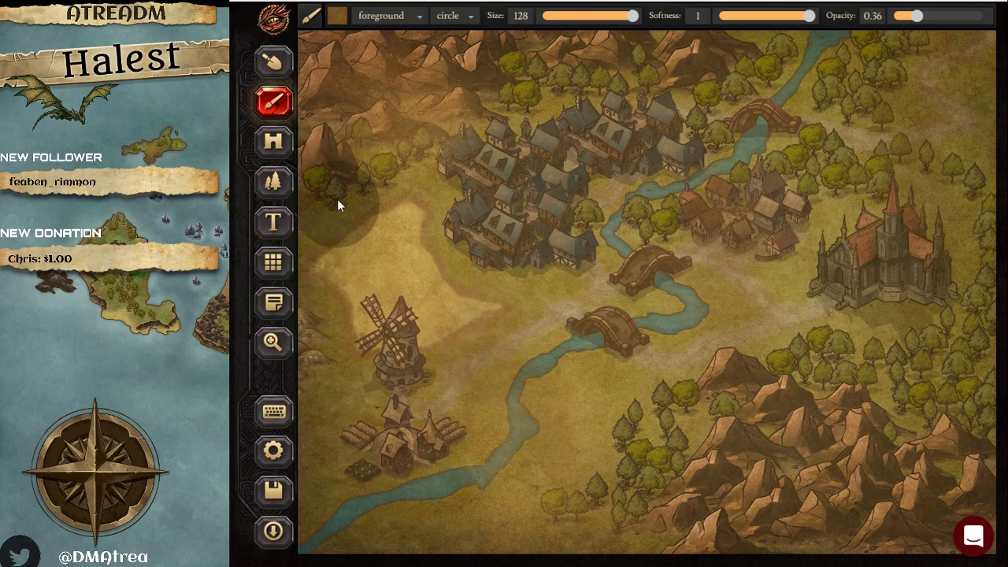
- Change the foreground brush texture to Land-6 and then to Parchment-1, keeping opacity 0.36
click(337, 16)
click(437, 213)
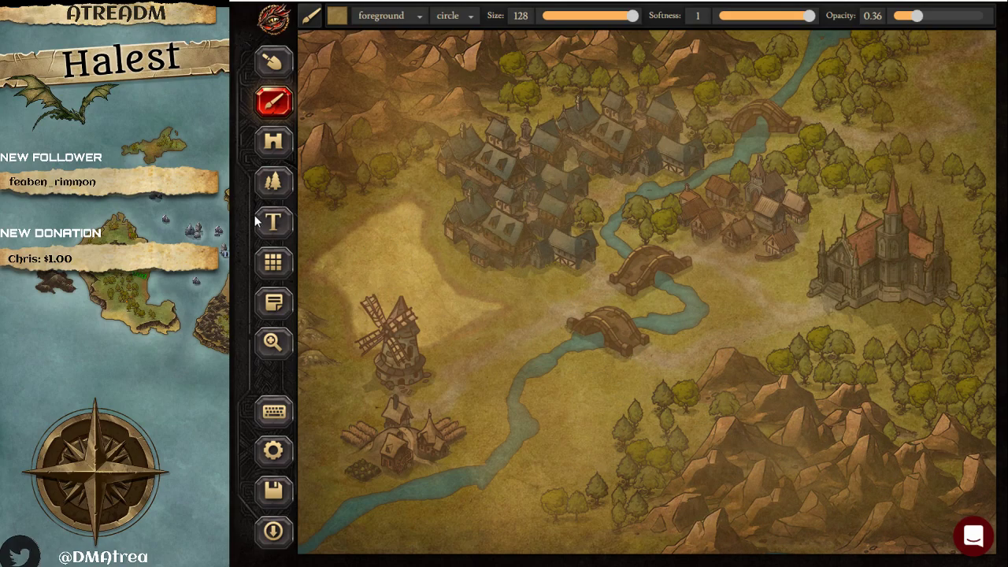
click(336, 15)
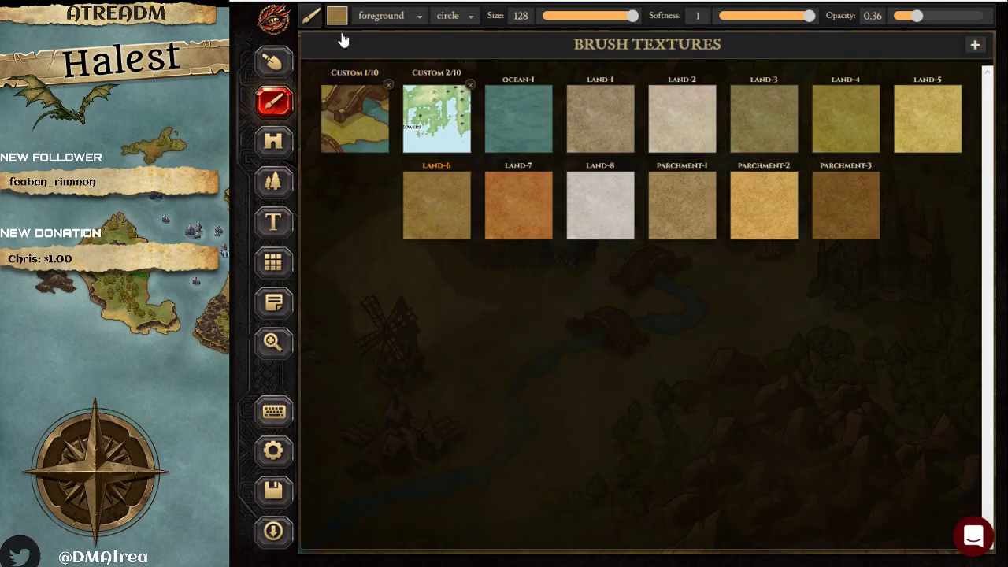
click(337, 16)
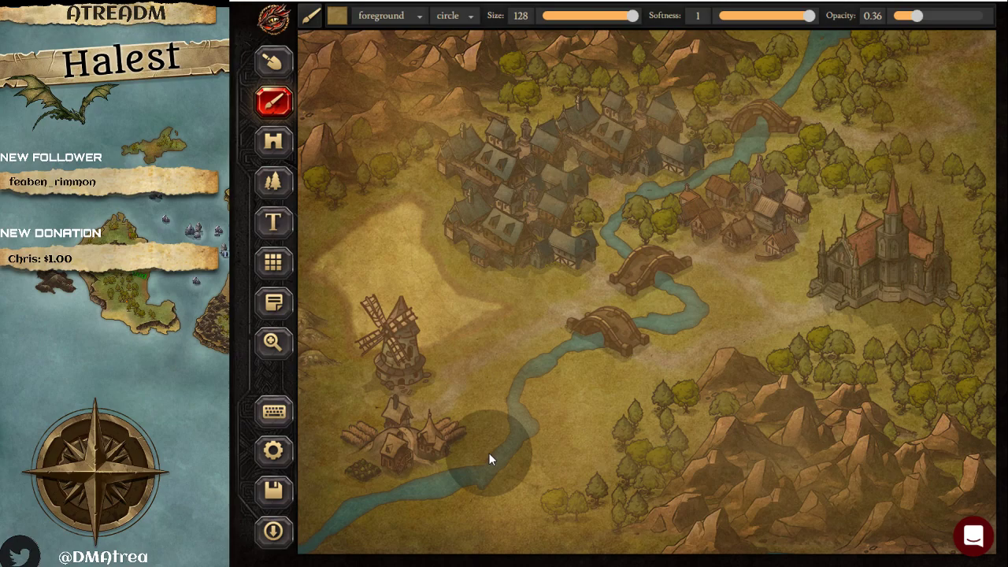
click(339, 19)
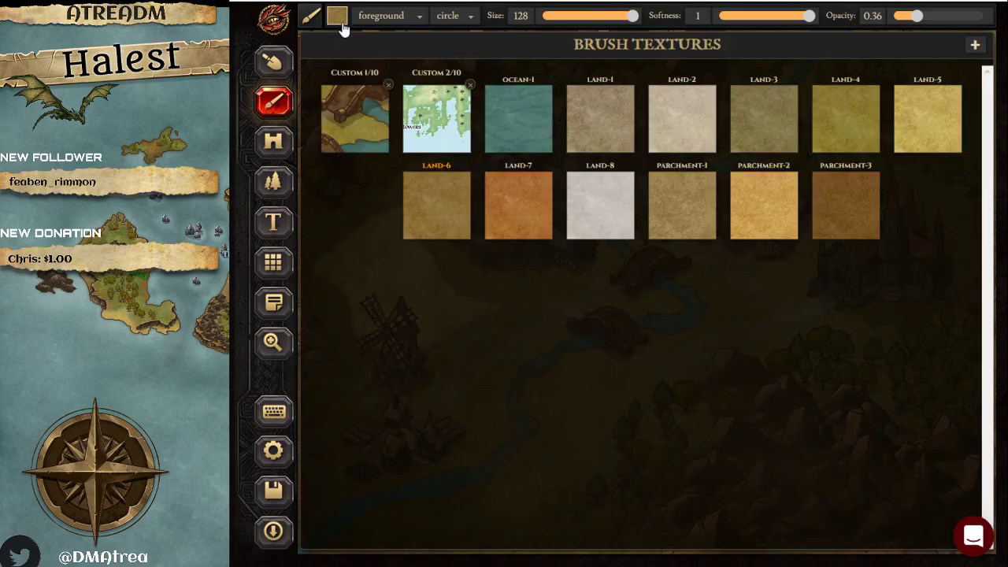
click(711, 234)
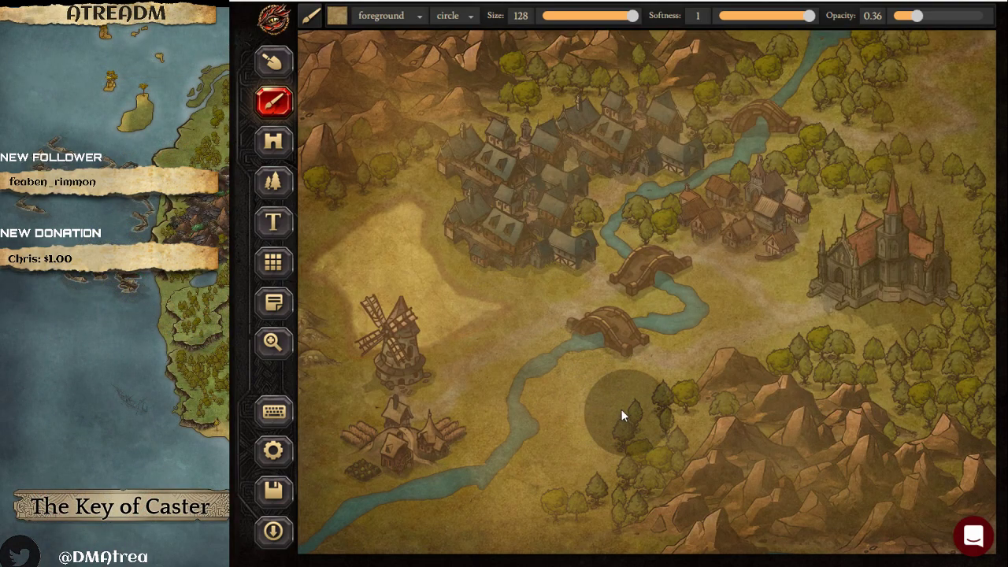